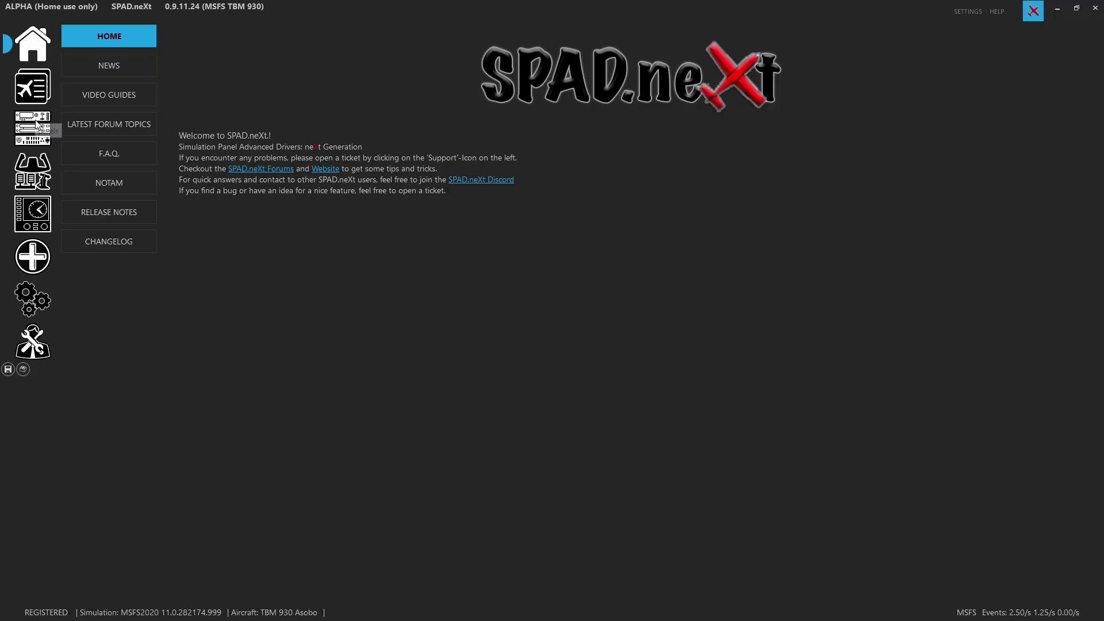
Step: Open the Event Monitor, undock it into its own window, enlarge the window and position it over the main view
{"action": "left_click", "coordinate": [36, 269]}
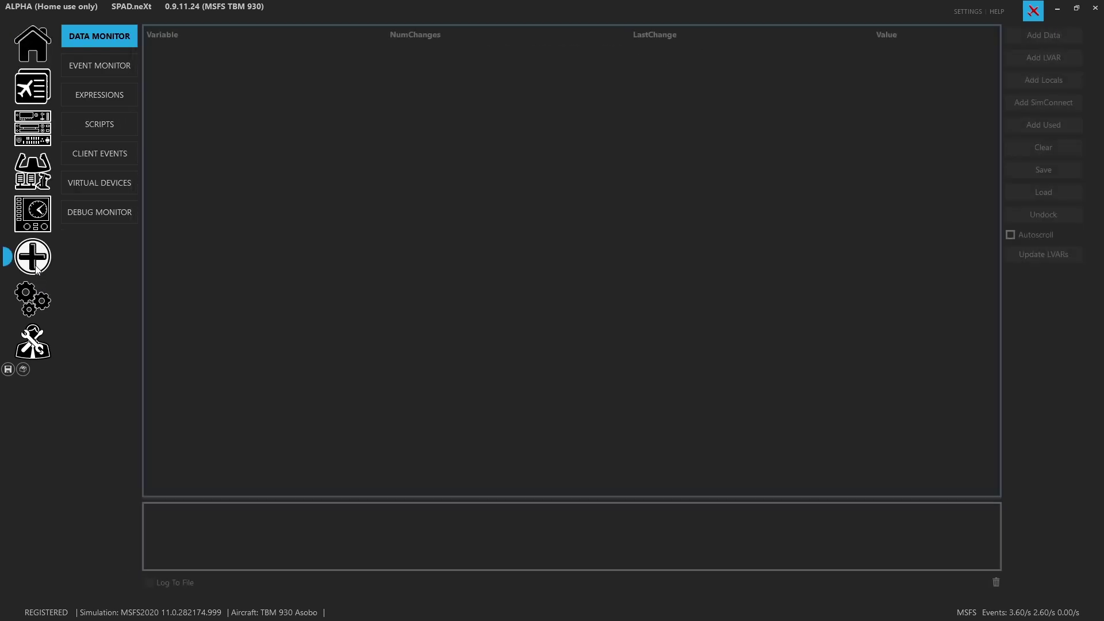
{"action": "left_click", "coordinate": [96, 67]}
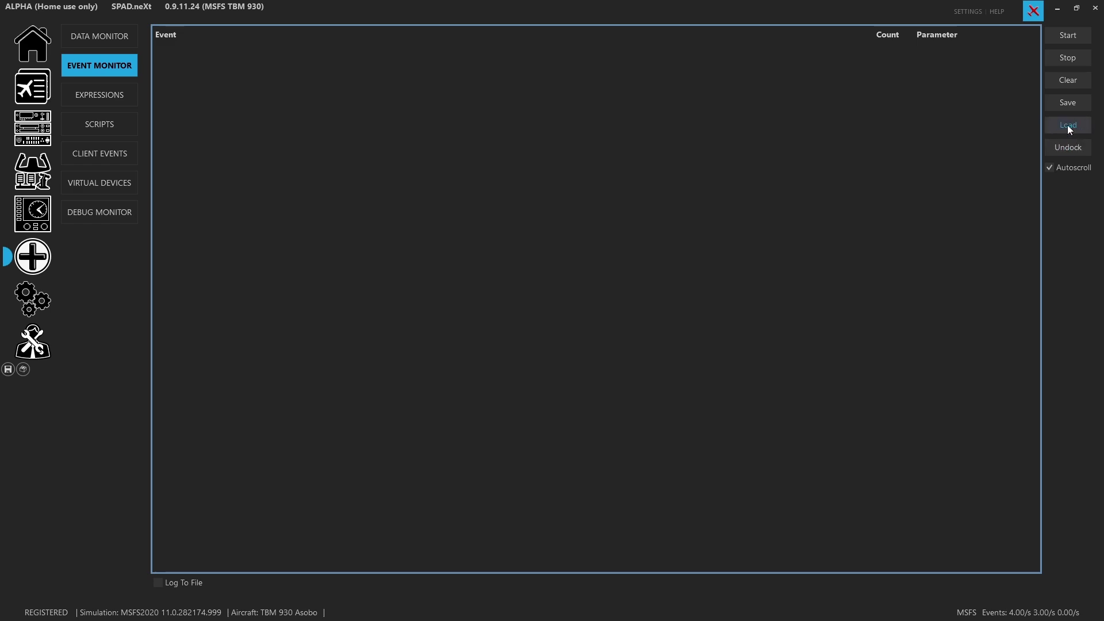
{"action": "left_click", "coordinate": [1049, 167]}
{"action": "left_click", "coordinate": [1068, 147]}
{"action": "left_click_drag", "start_coordinate": [634, 188], "coordinate": [717, 75]}
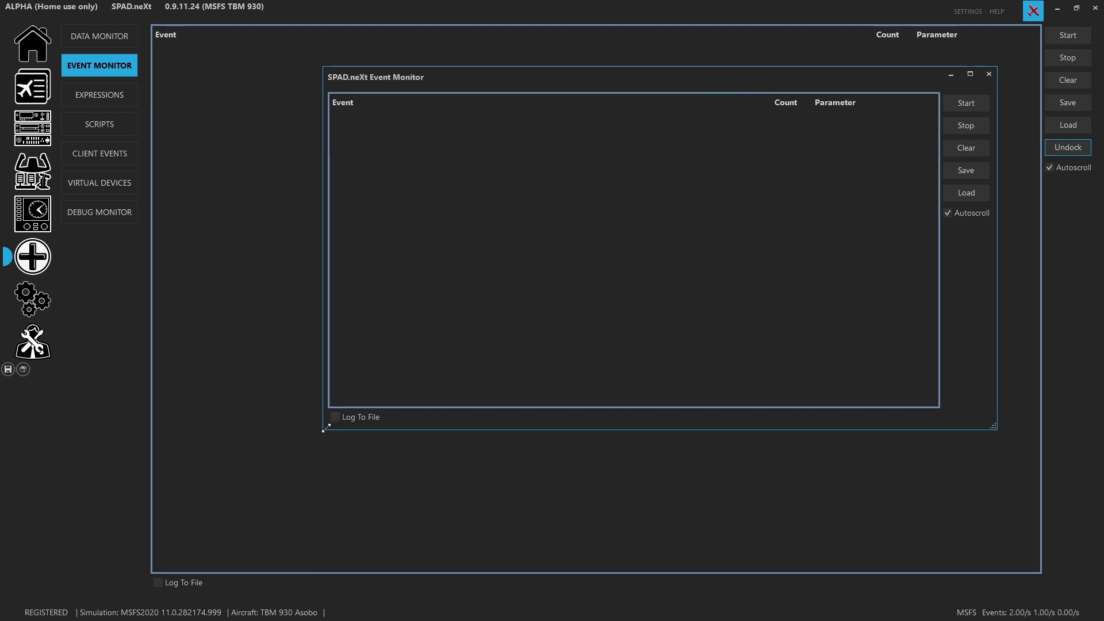
{"action": "left_click_drag", "start_coordinate": [329, 425], "coordinate": [245, 536]}
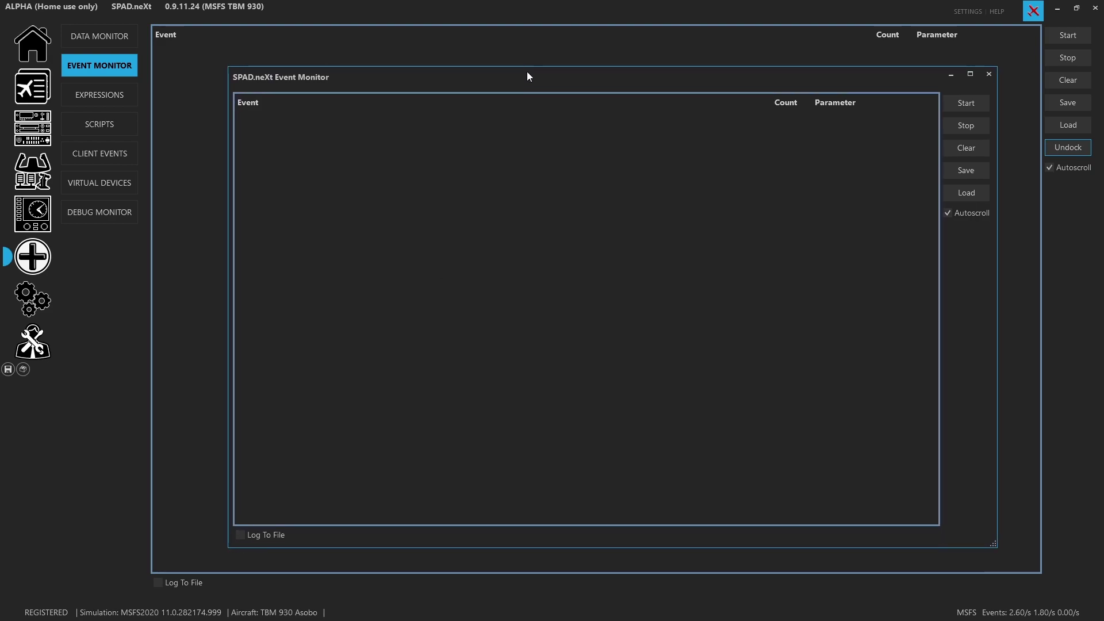
{"action": "left_click_drag", "start_coordinate": [528, 75], "coordinate": [600, 100]}
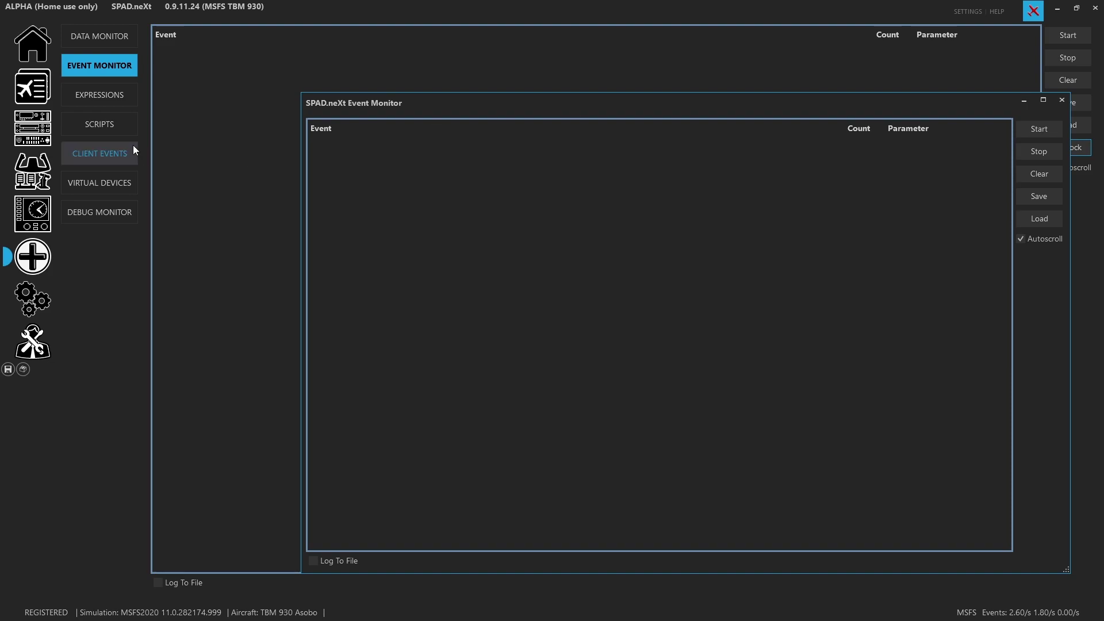
Step: Show the Bravo TQ joystick's configuration behind the undocked Event Monitor
{"action": "left_click", "coordinate": [42, 134]}
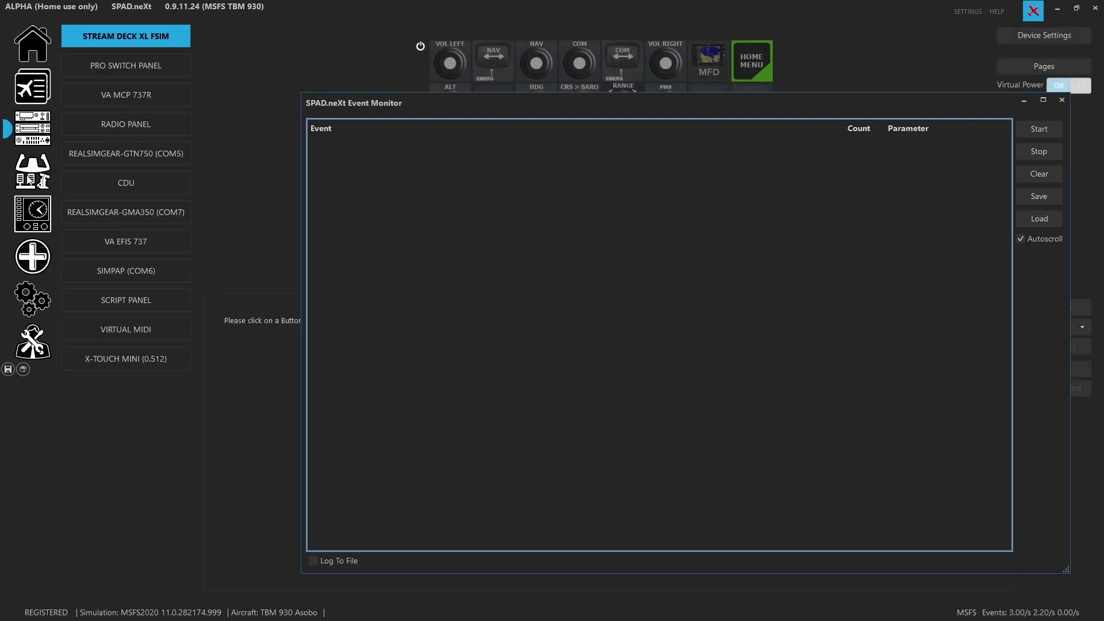
{"action": "left_click", "coordinate": [49, 170]}
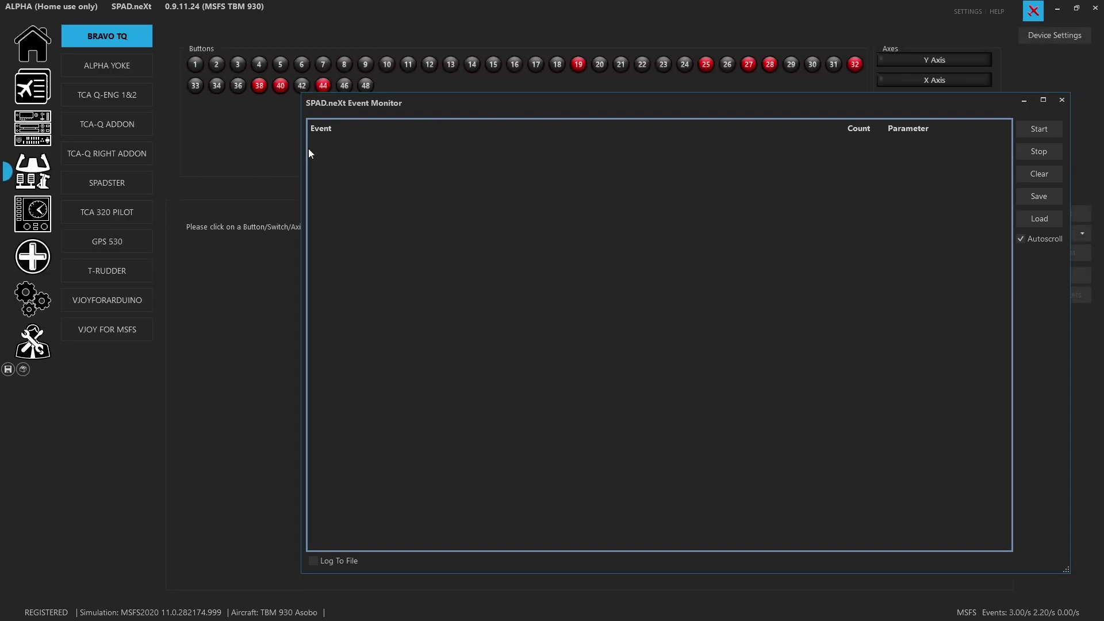
{"action": "left_click", "coordinate": [110, 64]}
{"action": "left_click", "coordinate": [107, 35]}
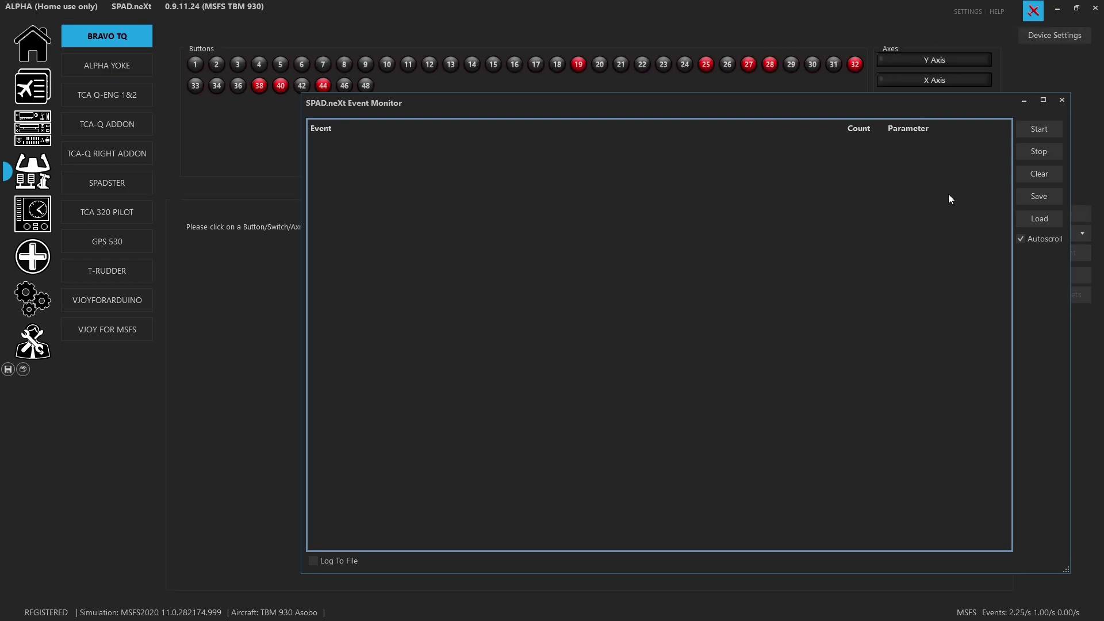
Step: Record the simulator's background events briefly in the Event Monitor, stop the recording and return to the start of the log
{"action": "left_click", "coordinate": [1022, 133]}
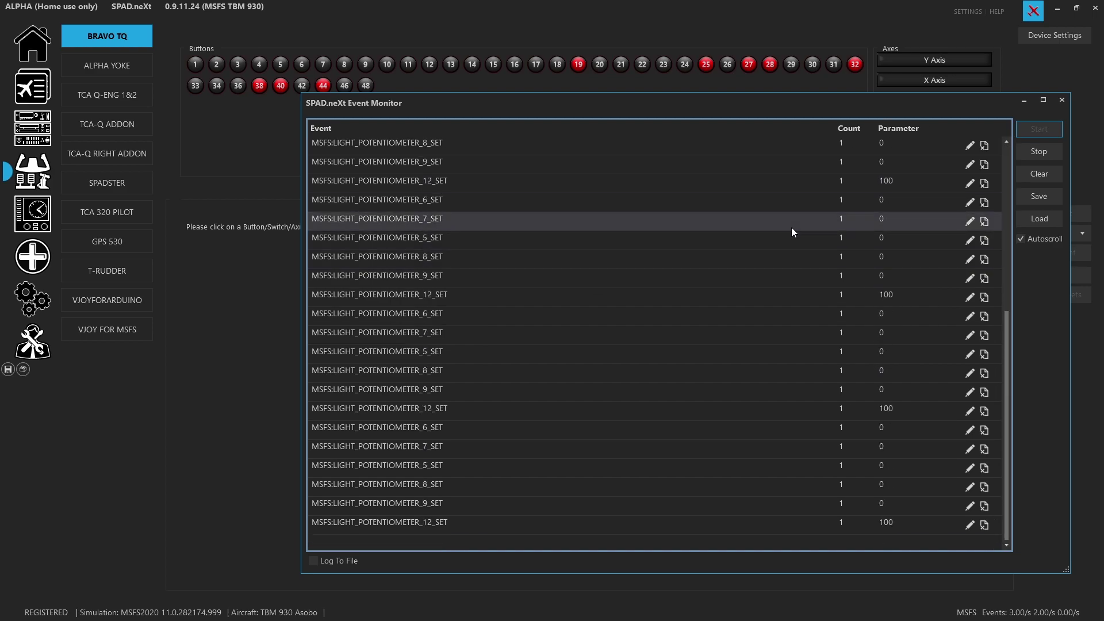
{"action": "left_click", "coordinate": [1038, 152]}
{"action": "scroll", "coordinate": [999, 268], "scroll_direction": "up", "scroll_amount": 3}
{"action": "scroll", "coordinate": [999, 267], "scroll_direction": "up", "scroll_amount": 6}
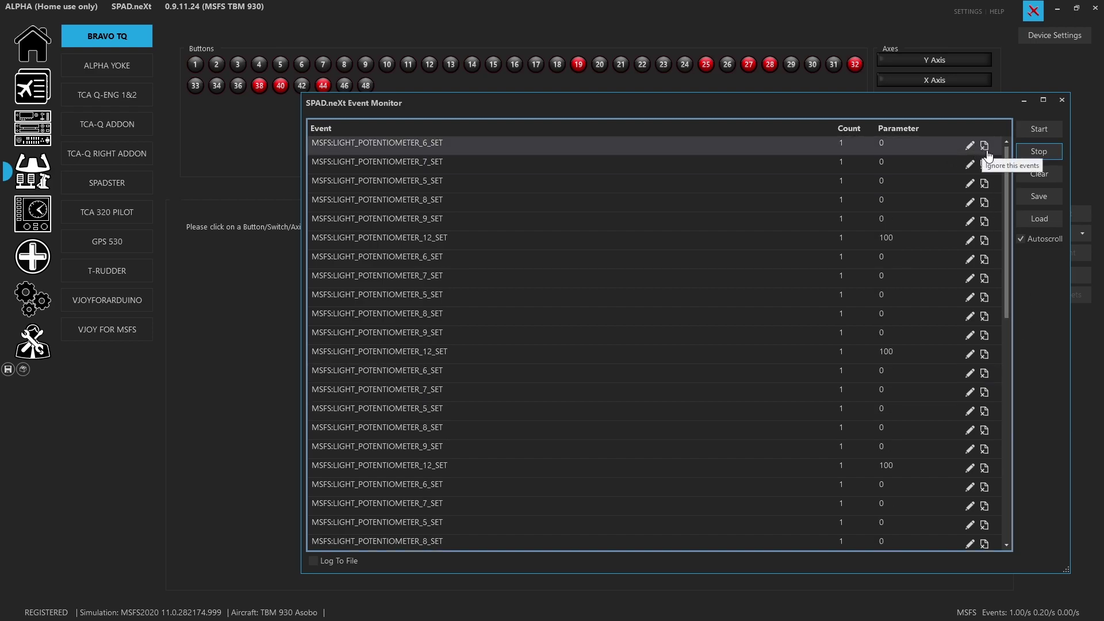
Step: Ignore the recurring LIGHT_POTENTIOMETER_5, 6, 7, 8, 9 and 12 SET events in the monitor
{"action": "left_click", "coordinate": [985, 151]}
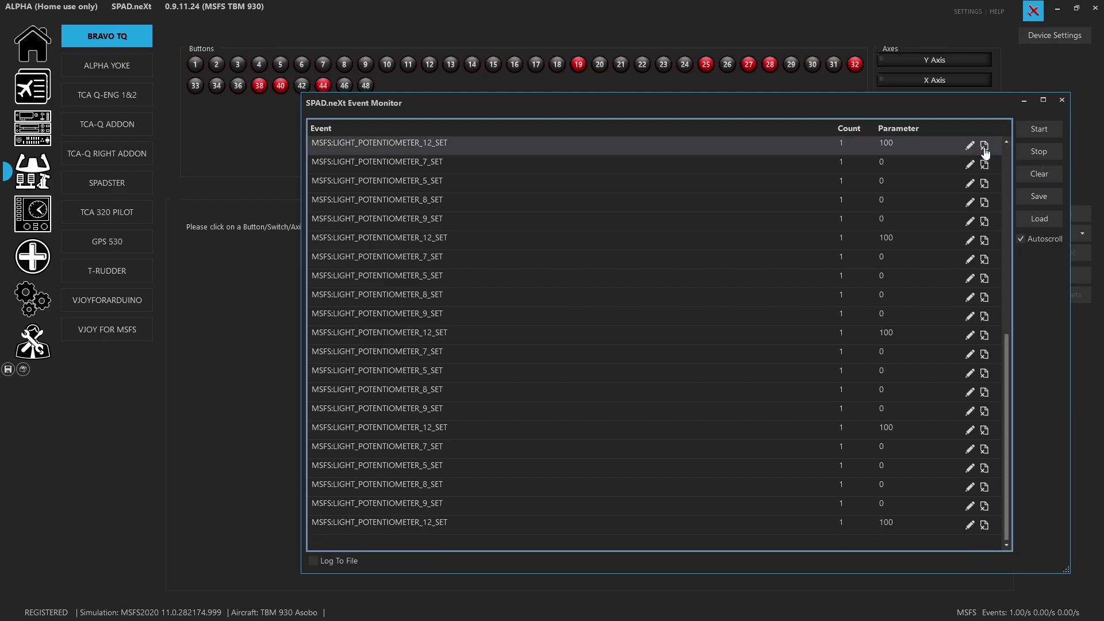
{"action": "left_click", "coordinate": [985, 150]}
{"action": "left_click", "coordinate": [985, 150]}
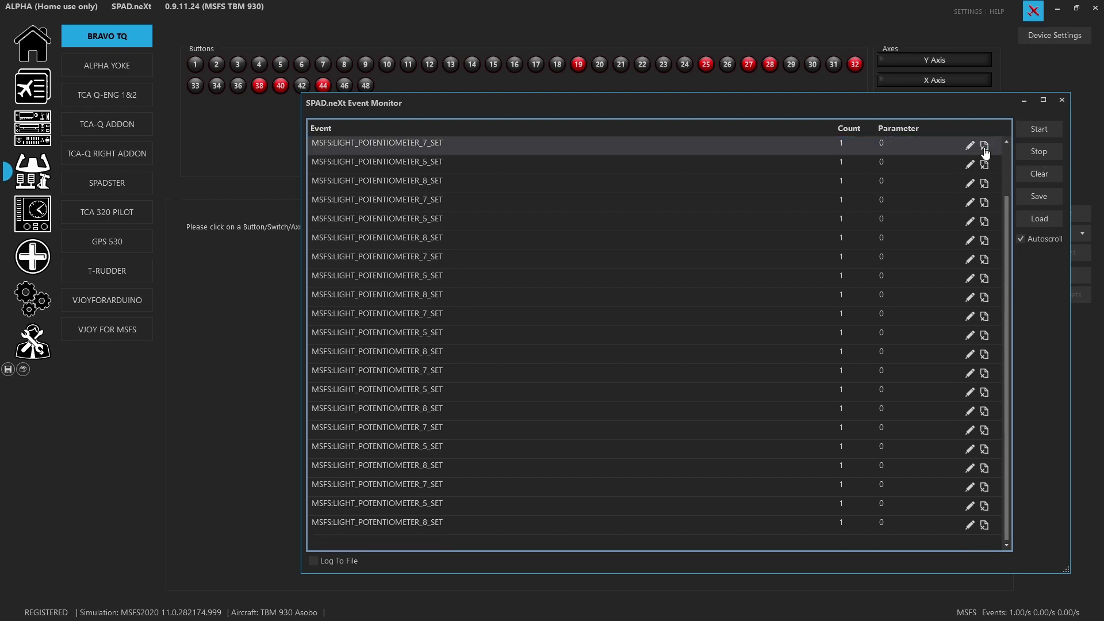
{"action": "left_click", "coordinate": [984, 151]}
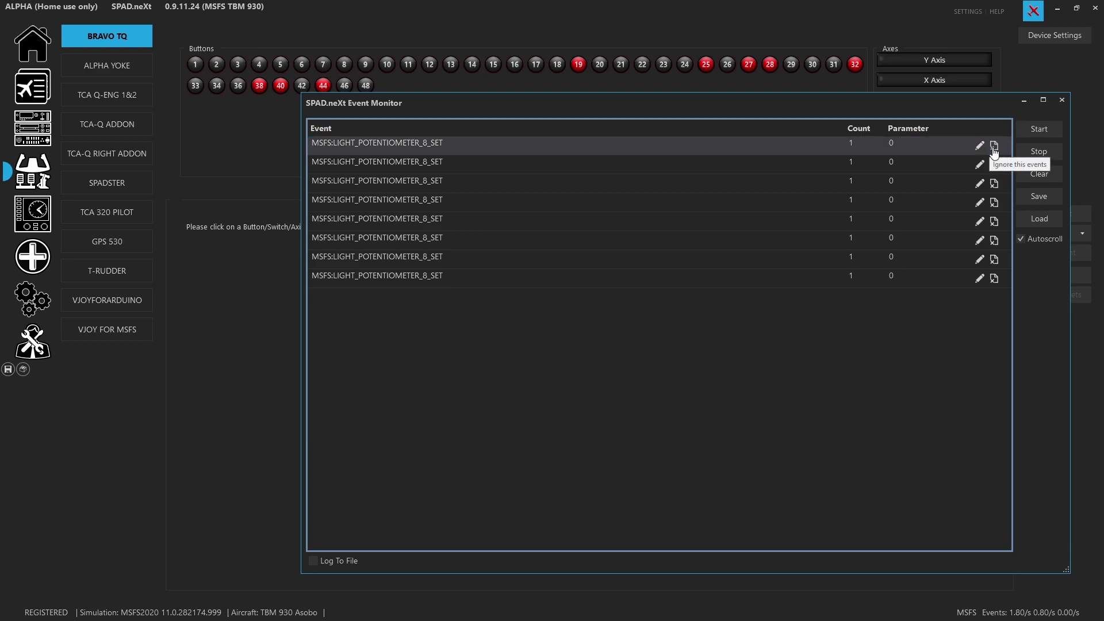
{"action": "left_click", "coordinate": [992, 148]}
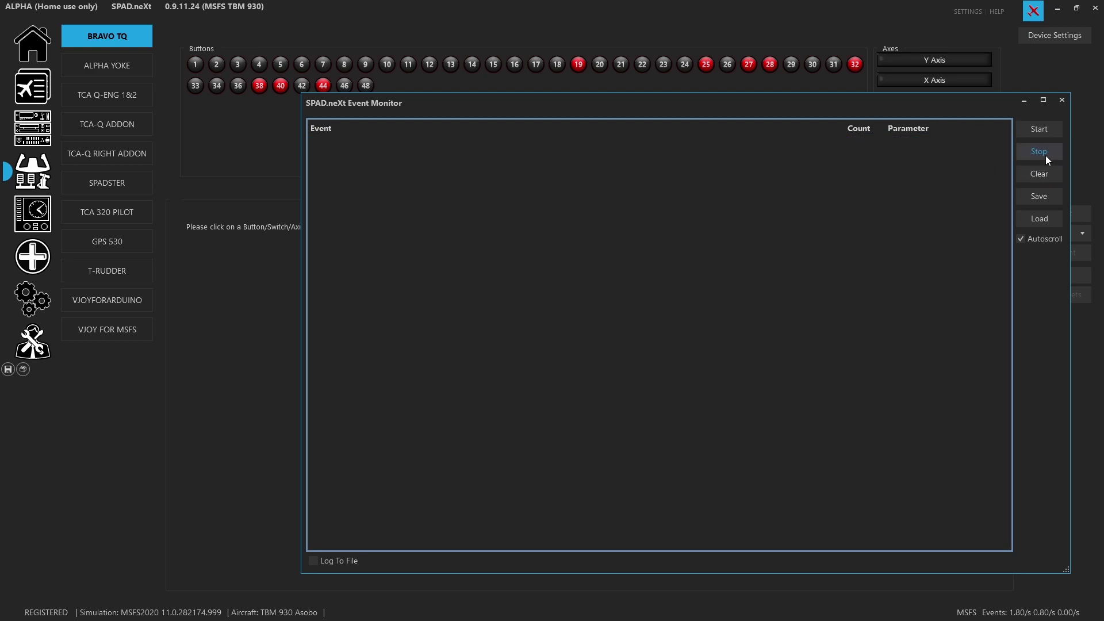
Step: Restart event monitoring and operate the fuel SHIFT switch on the TBM 930 overhead panel to log its events
{"action": "left_click", "coordinate": [1038, 131]}
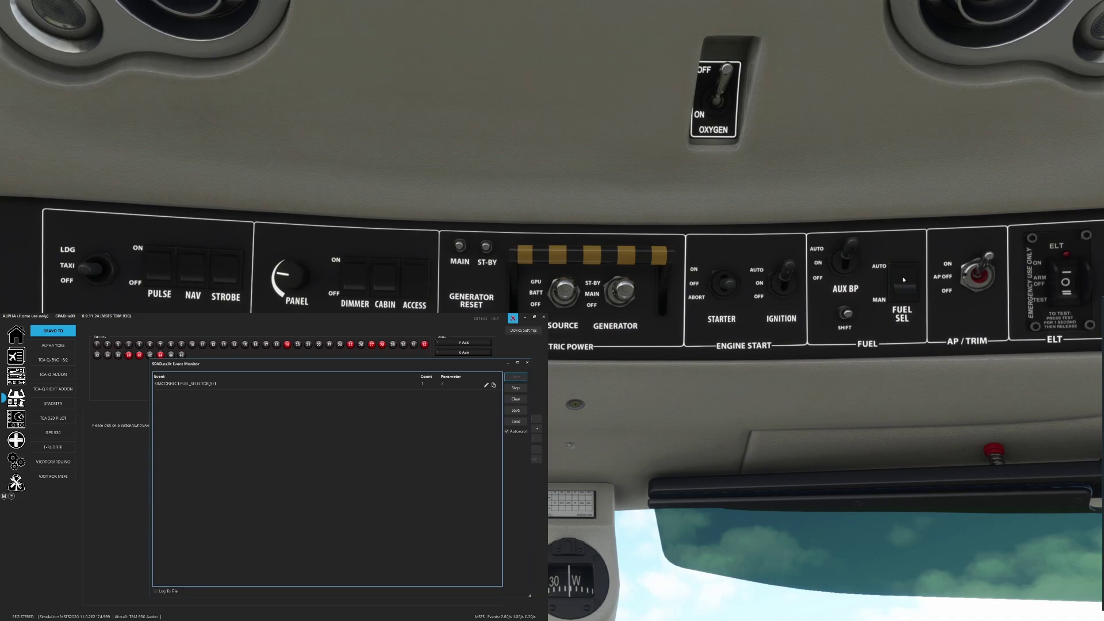
{"action": "left_click", "coordinate": [852, 316]}
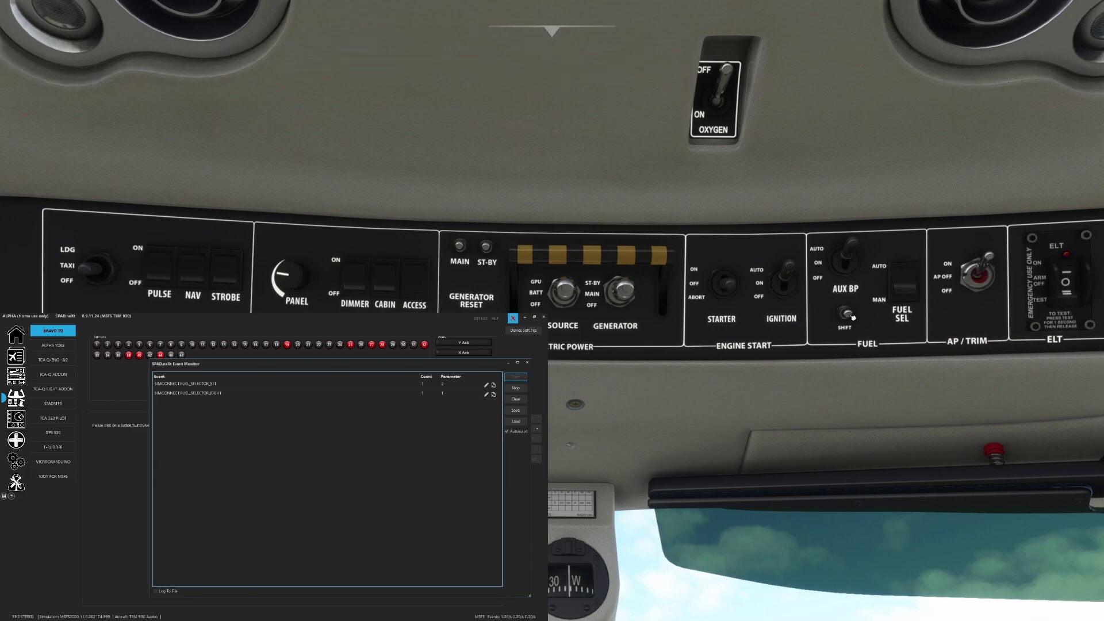
{"action": "left_click", "coordinate": [851, 317]}
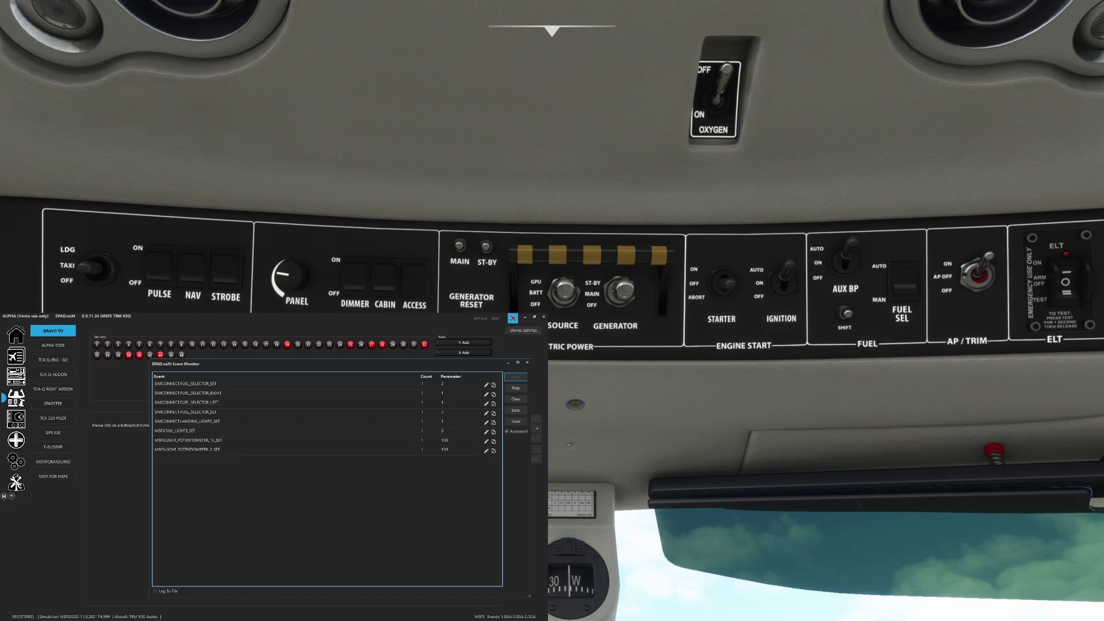
{"action": "scroll", "coordinate": [96, 262], "scroll_direction": "up", "scroll_amount": 1}
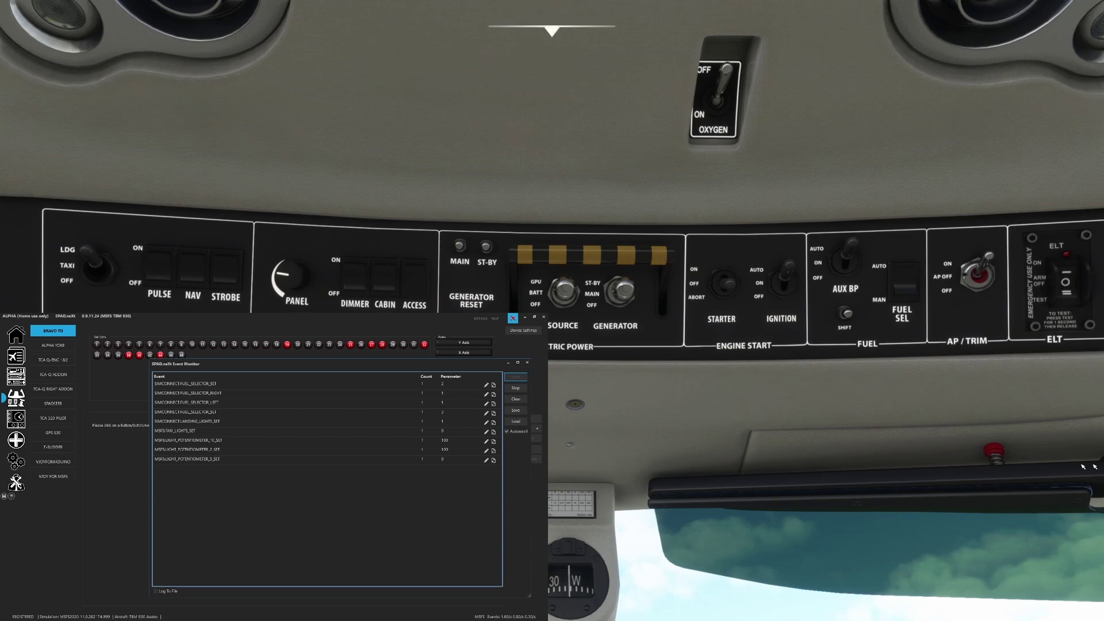
Step: Show the Alpha Yoke configuration, move the Event Monitor clear of its event list and empty the log
{"action": "left_click", "coordinate": [56, 350]}
{"action": "left_click_drag", "start_coordinate": [311, 363], "coordinate": [224, 457]}
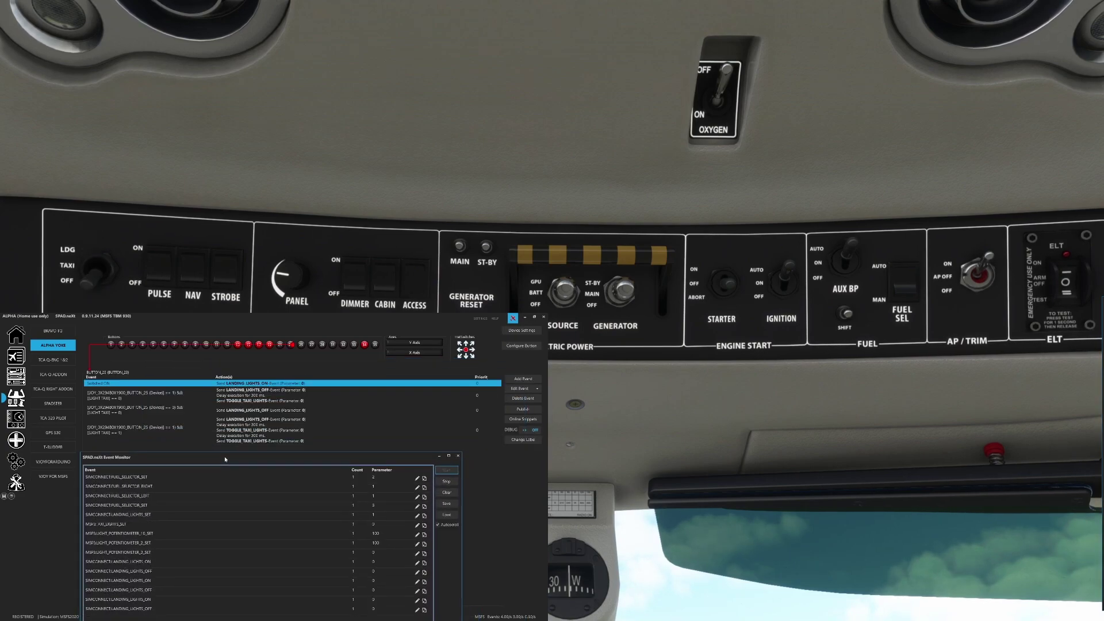
{"action": "left_click", "coordinate": [447, 491]}
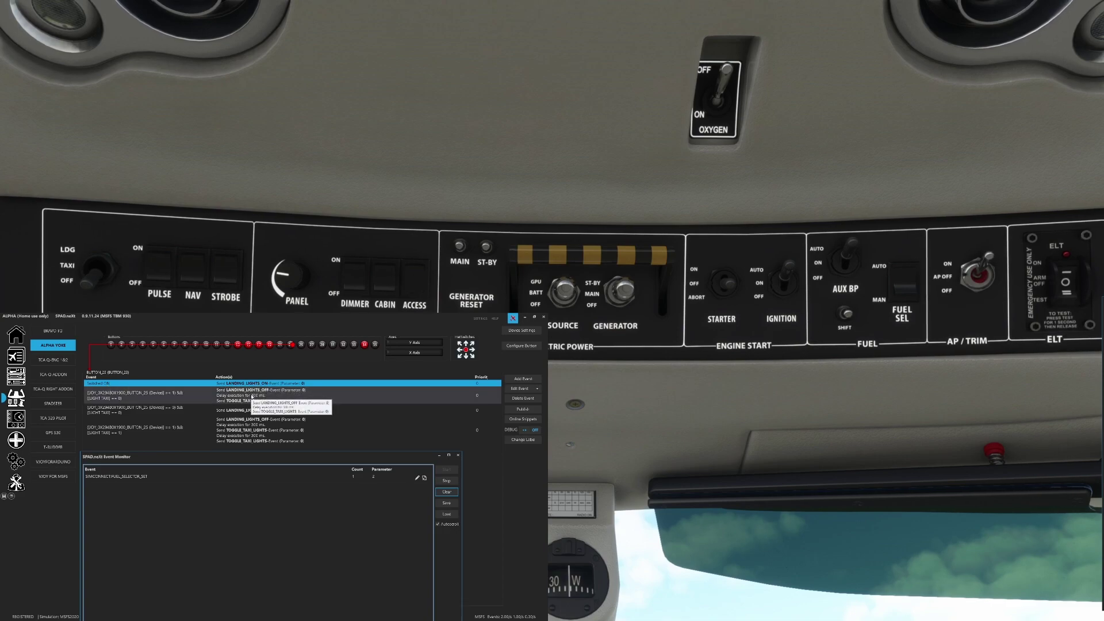
Step: Examine the actions of BUTTON_25's first Switched OFF event, which sends LANDING_LIGHTS_OFF and TOGGLE_TAXI_LIGHTS, and accept the event dialog
{"action": "left_click", "coordinate": [252, 395]}
{"action": "double_click", "coordinate": [252, 396]}
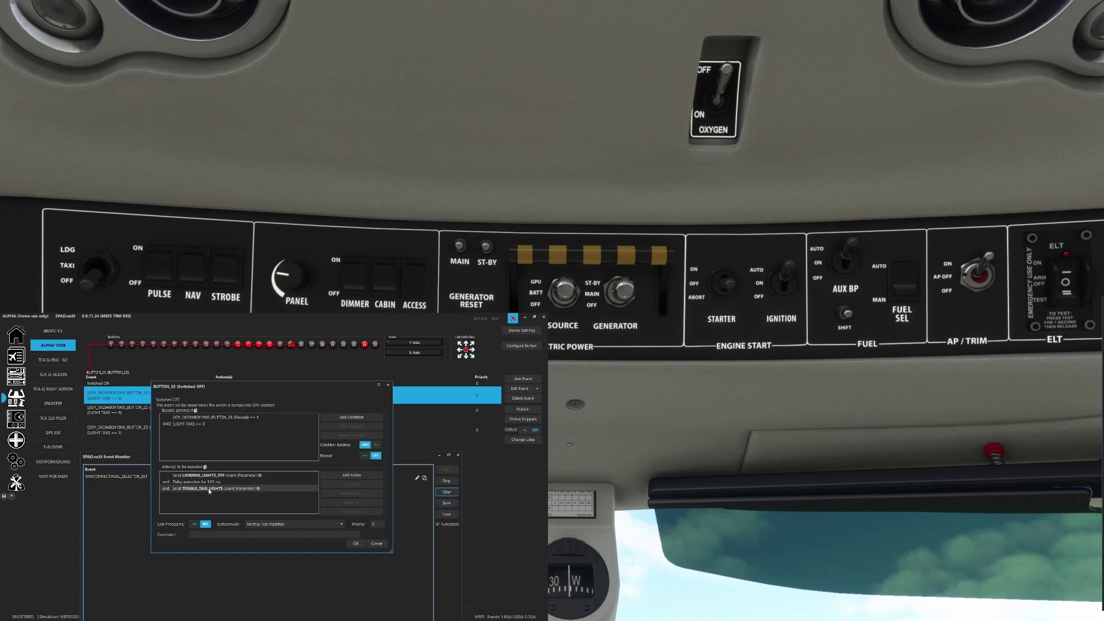
{"action": "left_click", "coordinate": [356, 543]}
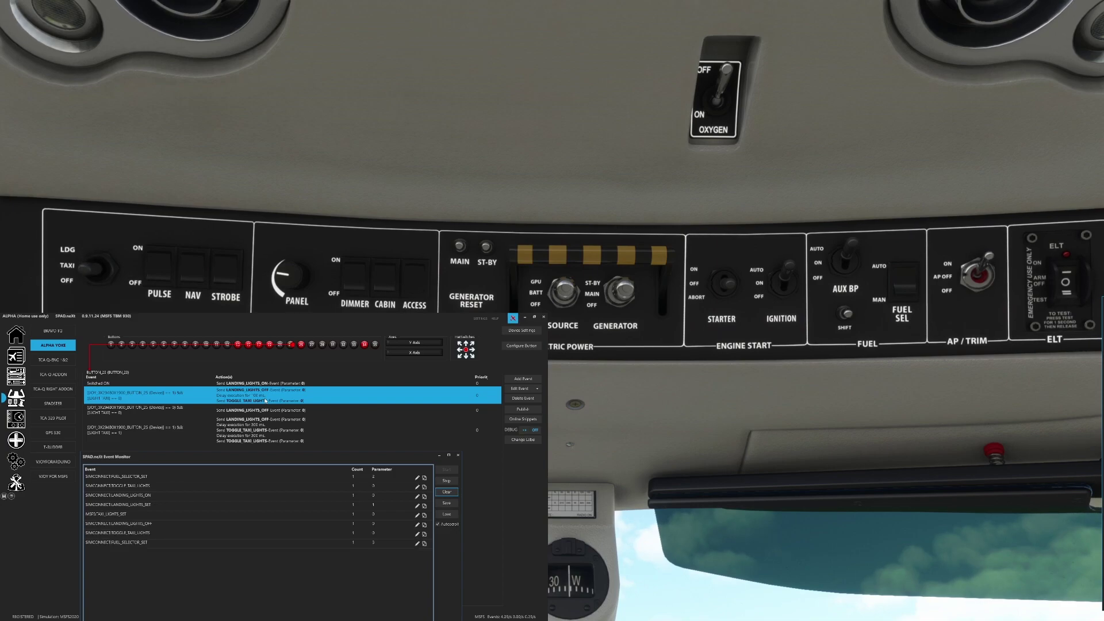
Step: Bring the Event Monitor fully into view and cycle the cockpit light switch through LDG, TAXI and OFF to log its events
{"action": "left_click", "coordinate": [261, 420]}
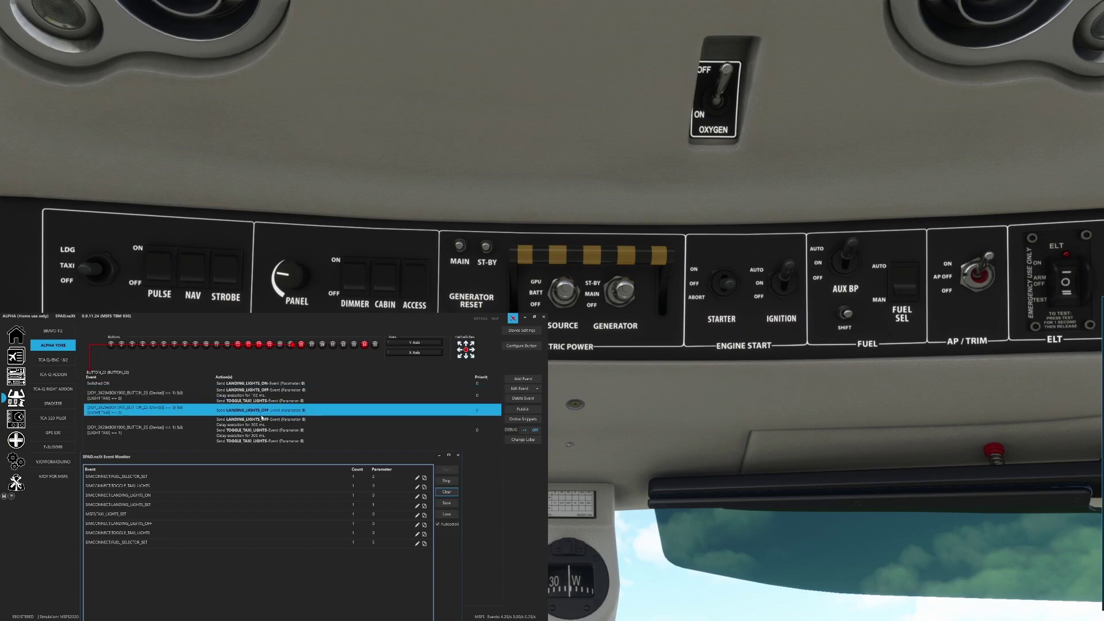
{"action": "left_click_drag", "start_coordinate": [247, 456], "coordinate": [232, 367]}
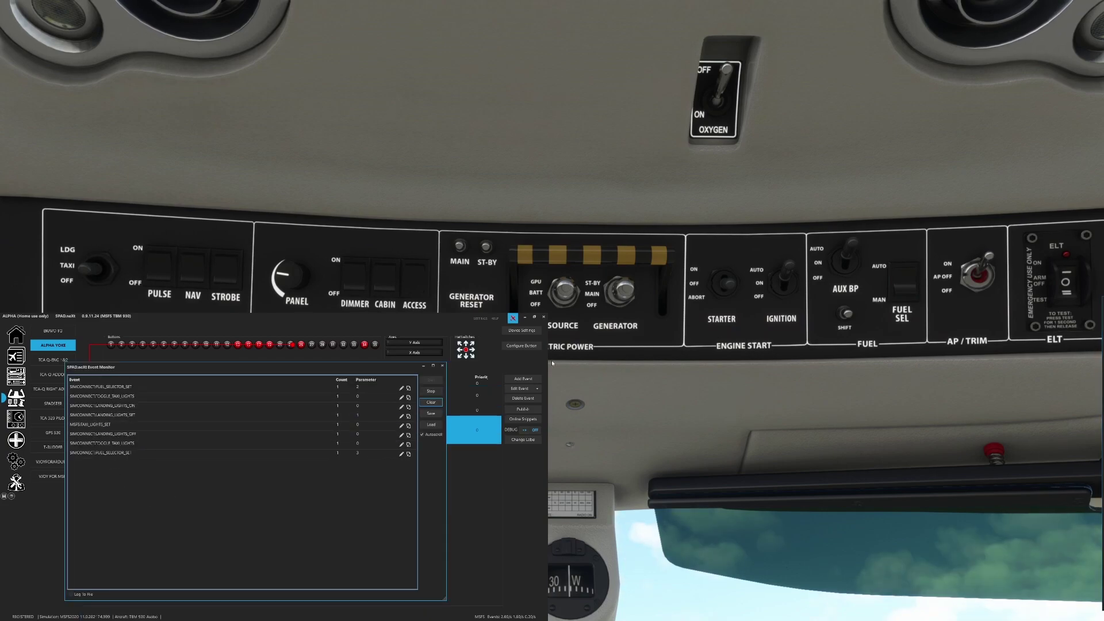
{"action": "left_click", "coordinate": [84, 265]}
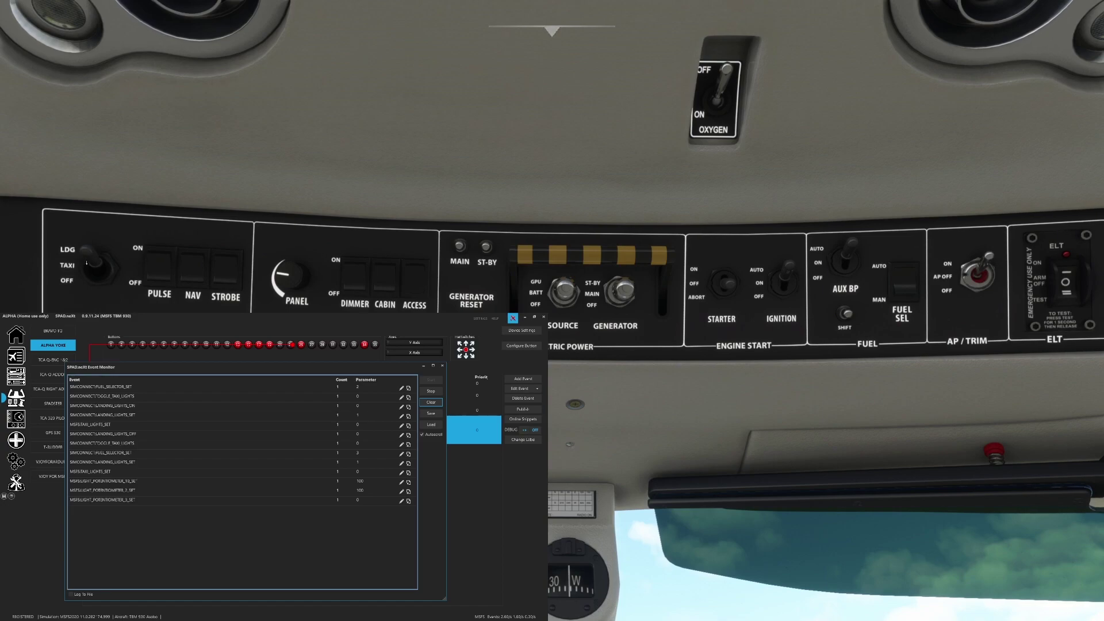
{"action": "left_click", "coordinate": [87, 274]}
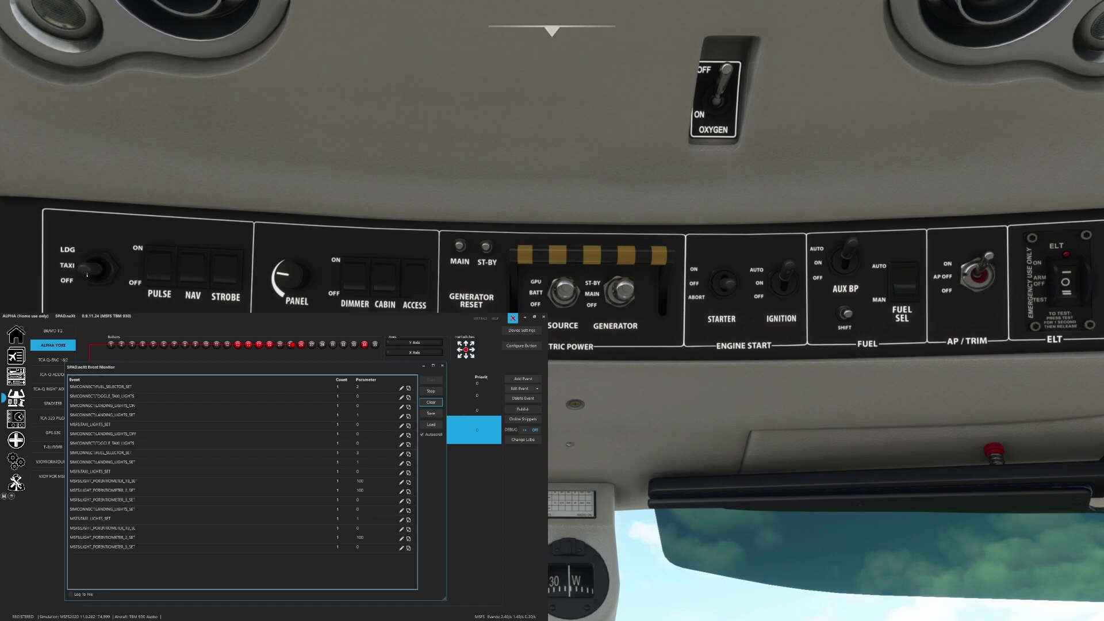
{"action": "left_click", "coordinate": [88, 274]}
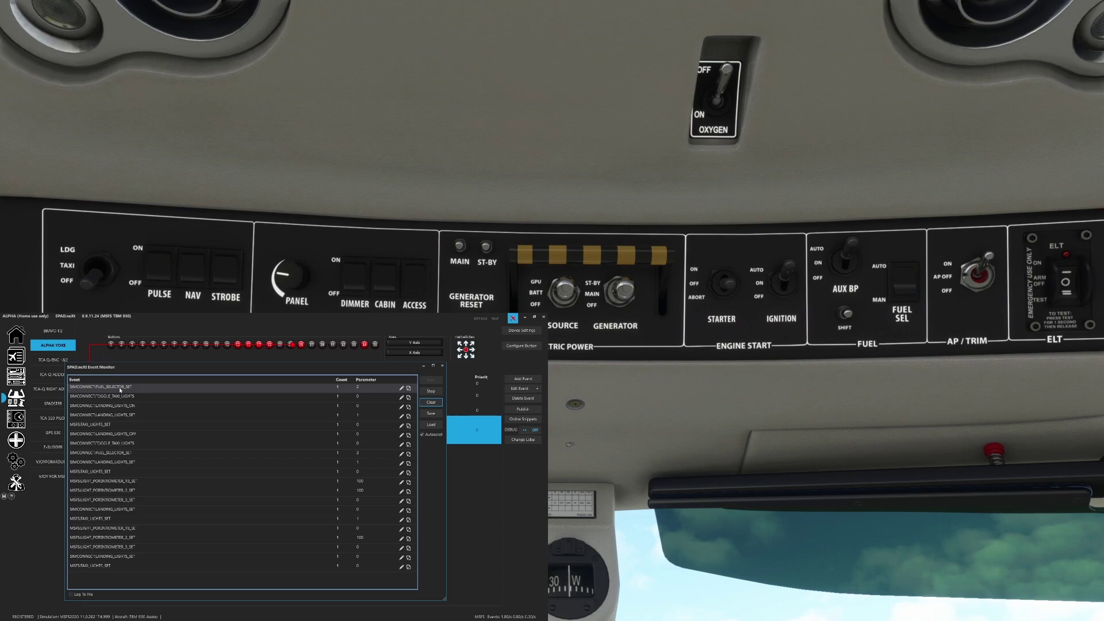
Step: Clear the event log and toggle the NAV light switch on the overhead panel to record the events it sends
{"action": "left_click", "coordinate": [425, 366]}
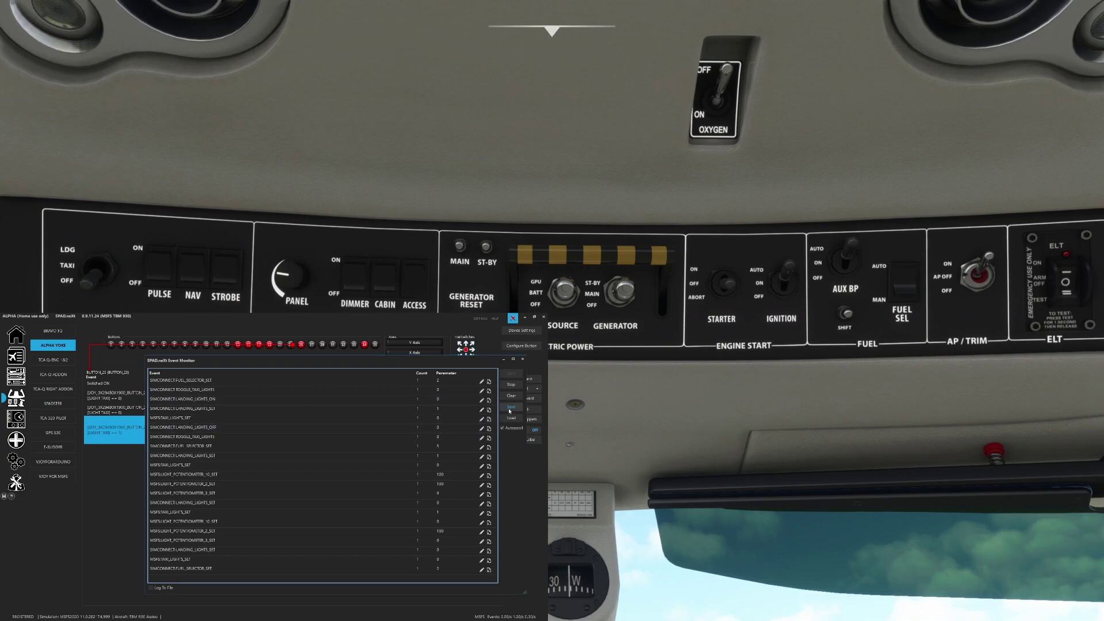
{"action": "left_click", "coordinate": [511, 395]}
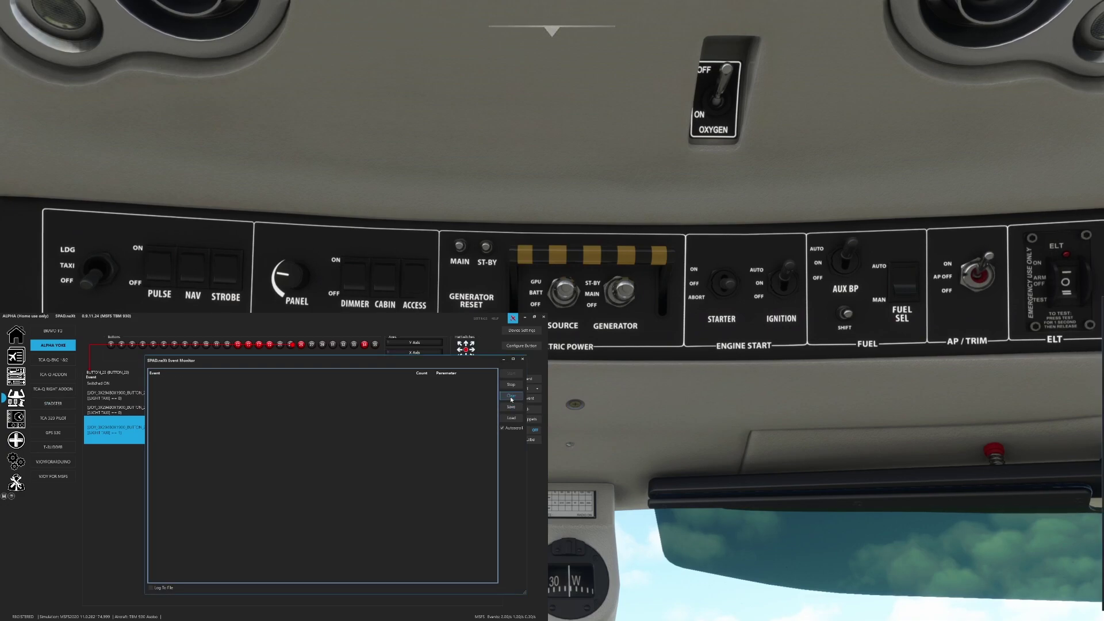
{"action": "left_click", "coordinate": [188, 257]}
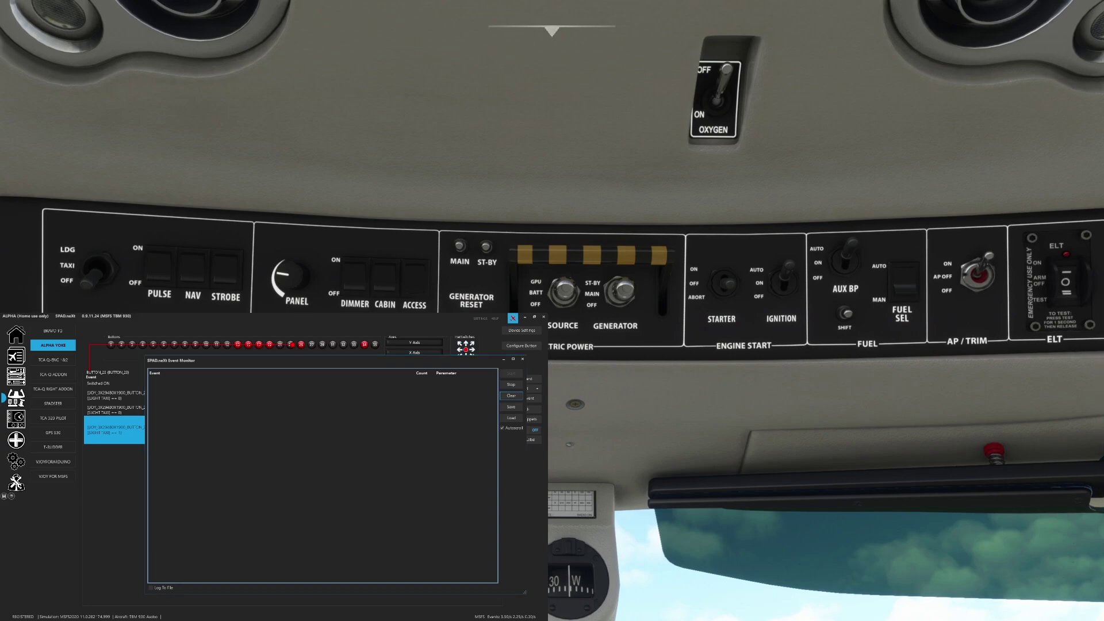
{"action": "left_click", "coordinate": [193, 259]}
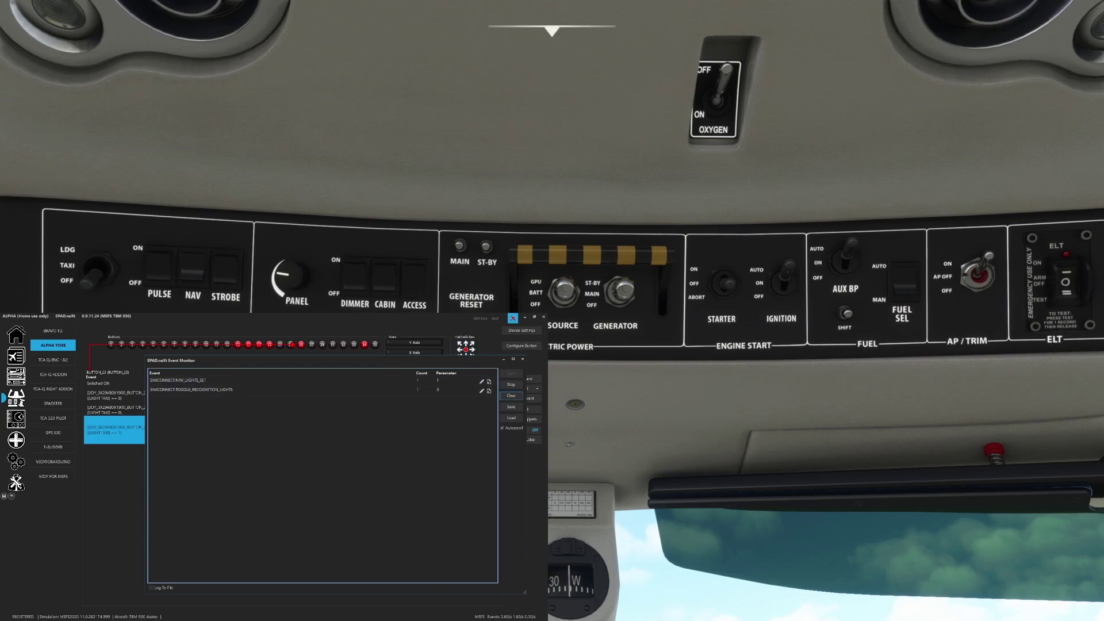
{"action": "left_click", "coordinate": [193, 278]}
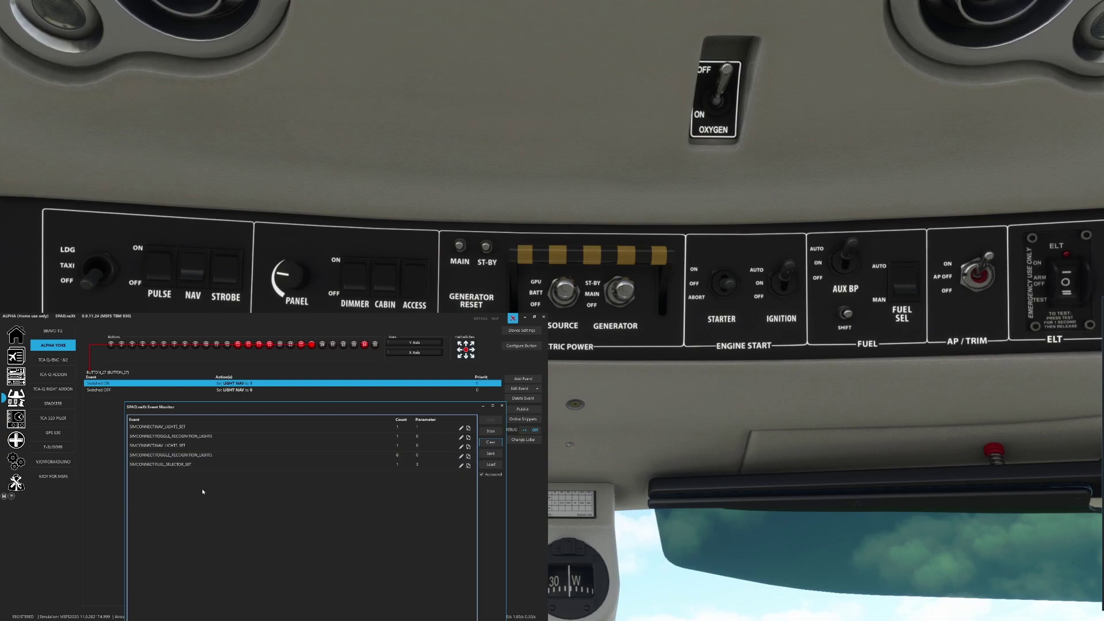
Step: Open BUTTON_27's Switched ON event and delete its action that sets LIGHT NAV to 1
{"action": "double_click", "coordinate": [237, 383]}
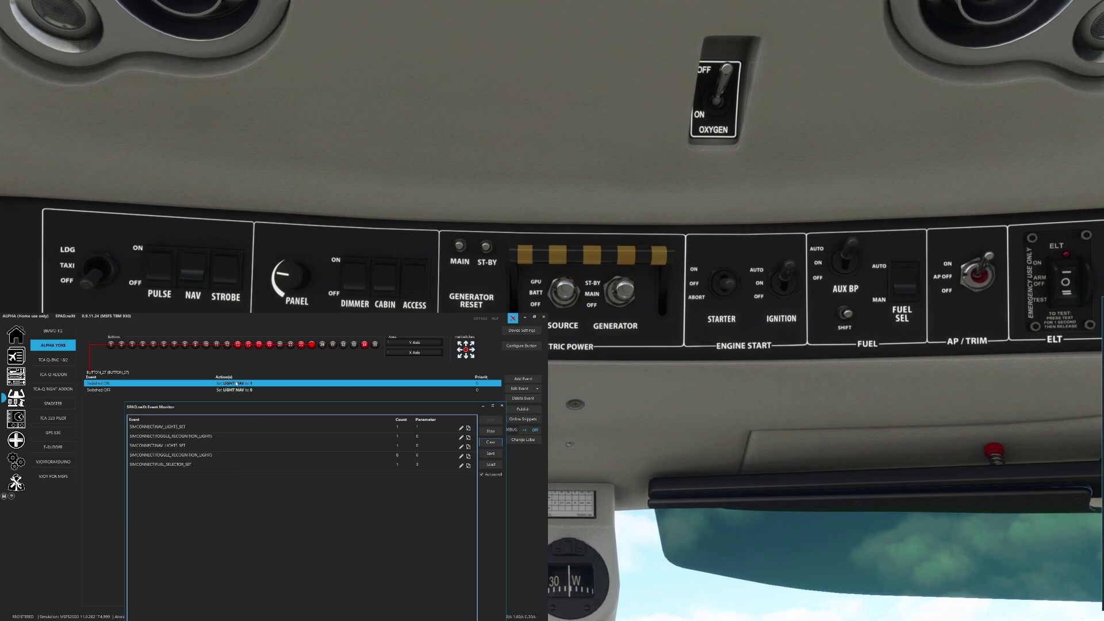
{"action": "left_click", "coordinate": [334, 475]}
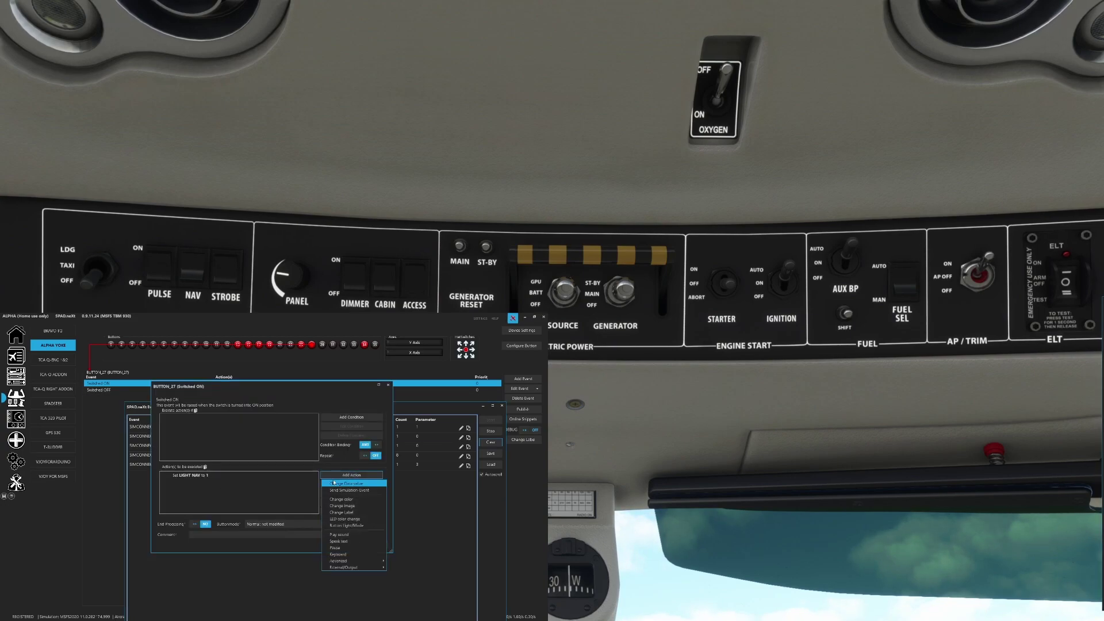
{"action": "left_click", "coordinate": [354, 484]}
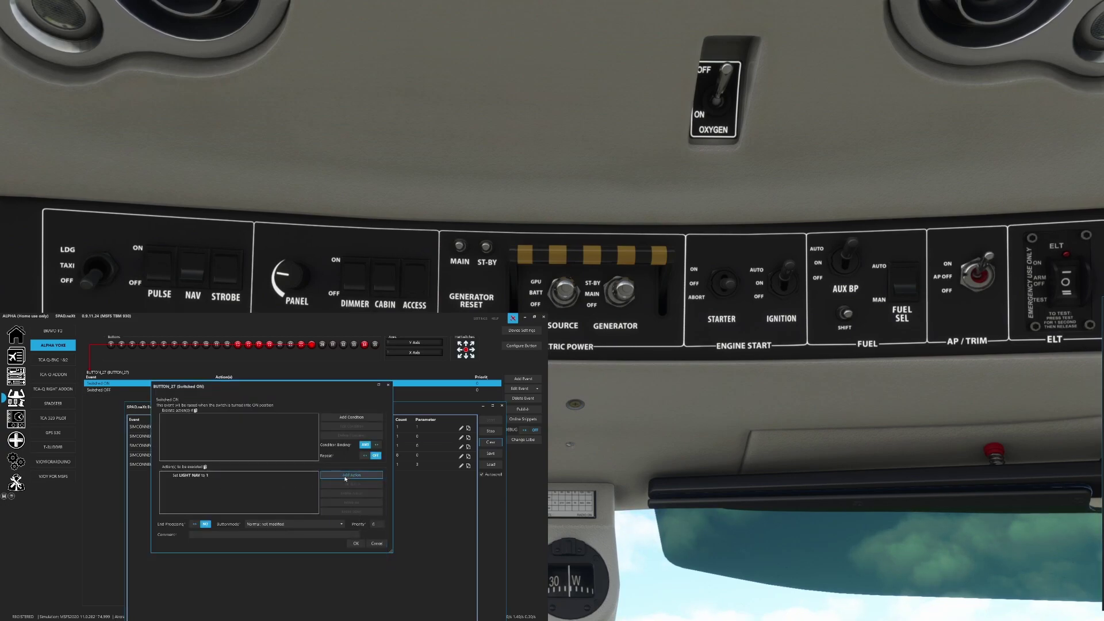
{"action": "left_click", "coordinate": [201, 475]}
{"action": "left_click", "coordinate": [349, 493]}
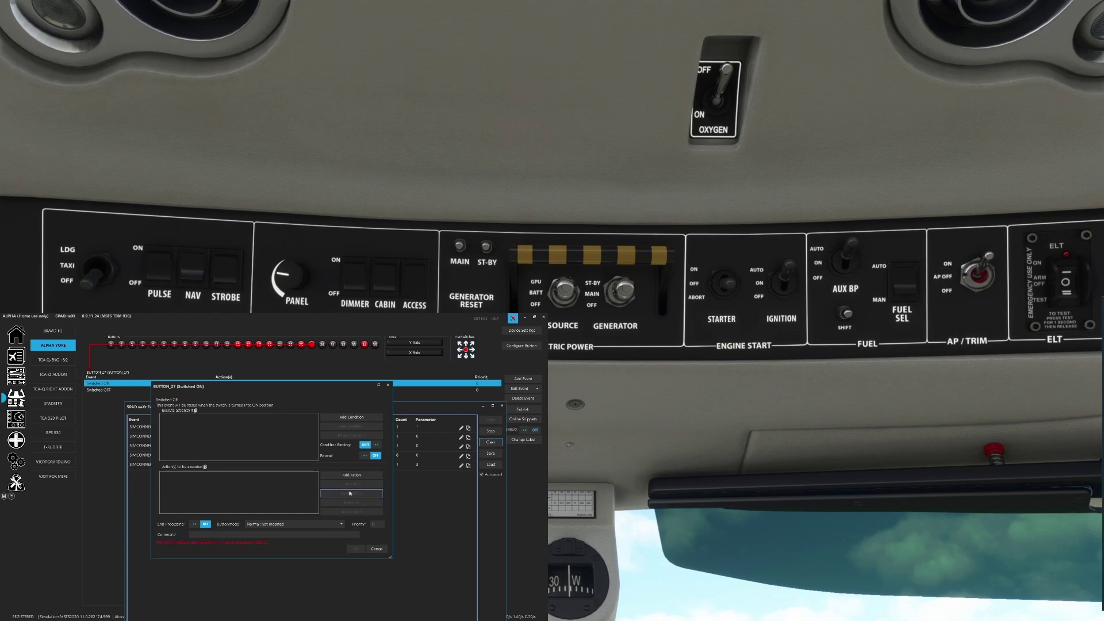
Step: Add a simulation event action to the Switched ON event, filtering the event list by "light" and choosing NAV_LIGHTS_SET
{"action": "left_click", "coordinate": [352, 475]}
{"action": "left_click", "coordinate": [346, 493]}
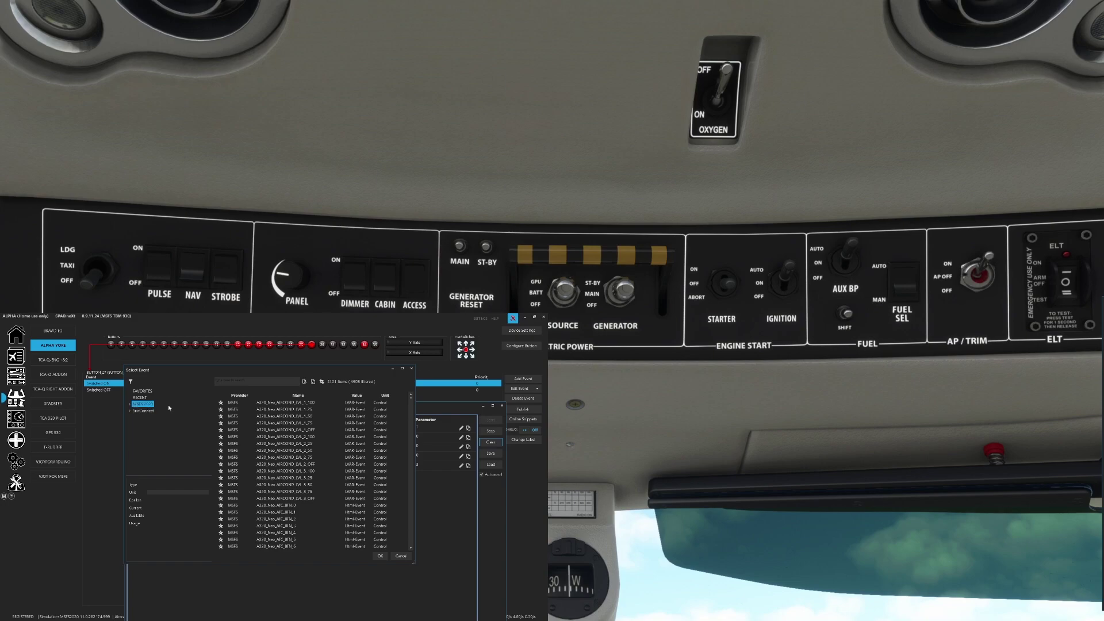
{"action": "left_click", "coordinate": [274, 383]}
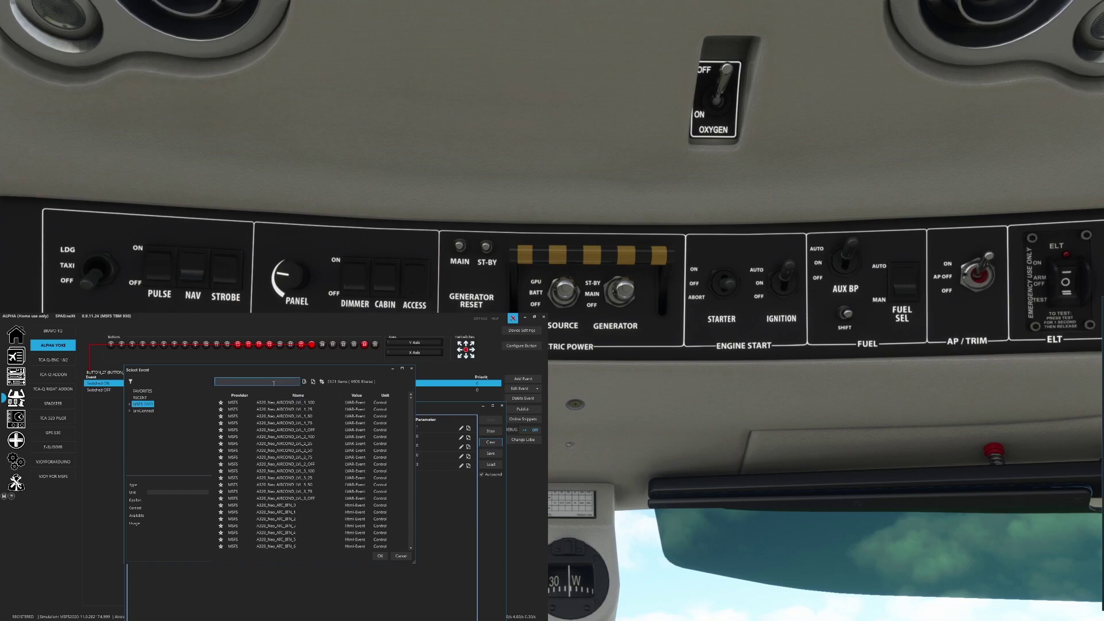
{"action": "type", "text": "light"}
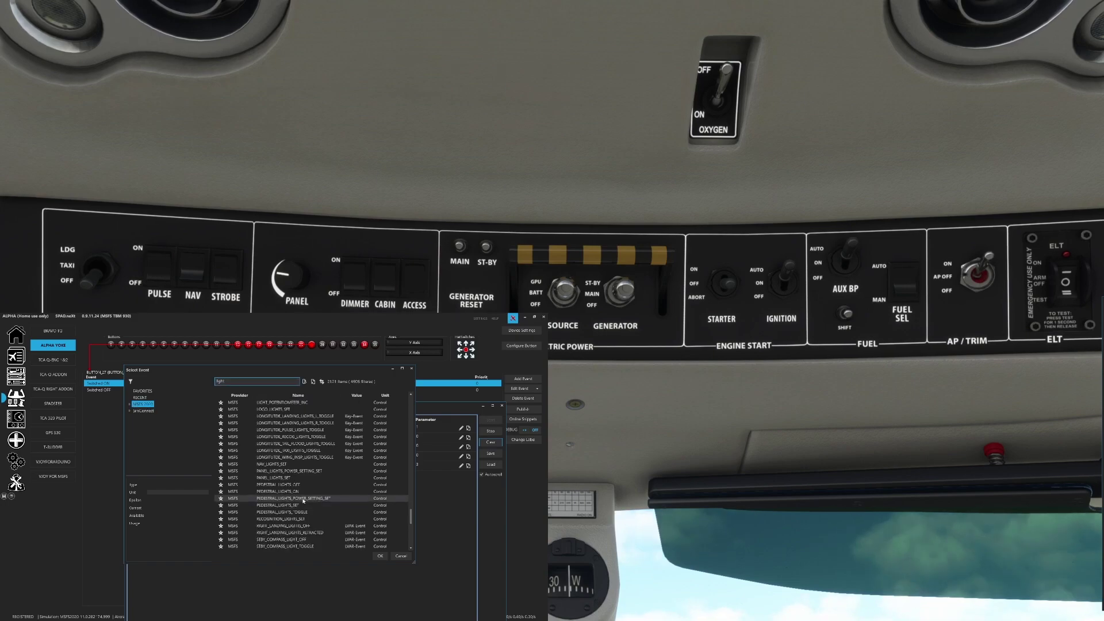
{"action": "left_click", "coordinate": [281, 464]}
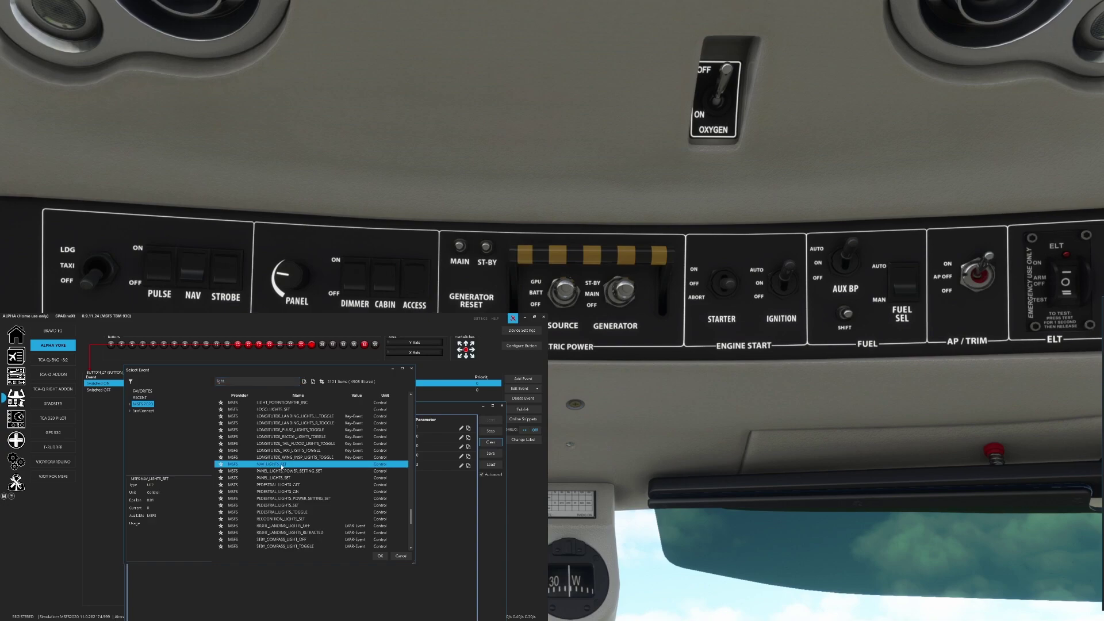
{"action": "left_click_drag", "start_coordinate": [284, 373], "coordinate": [322, 397]}
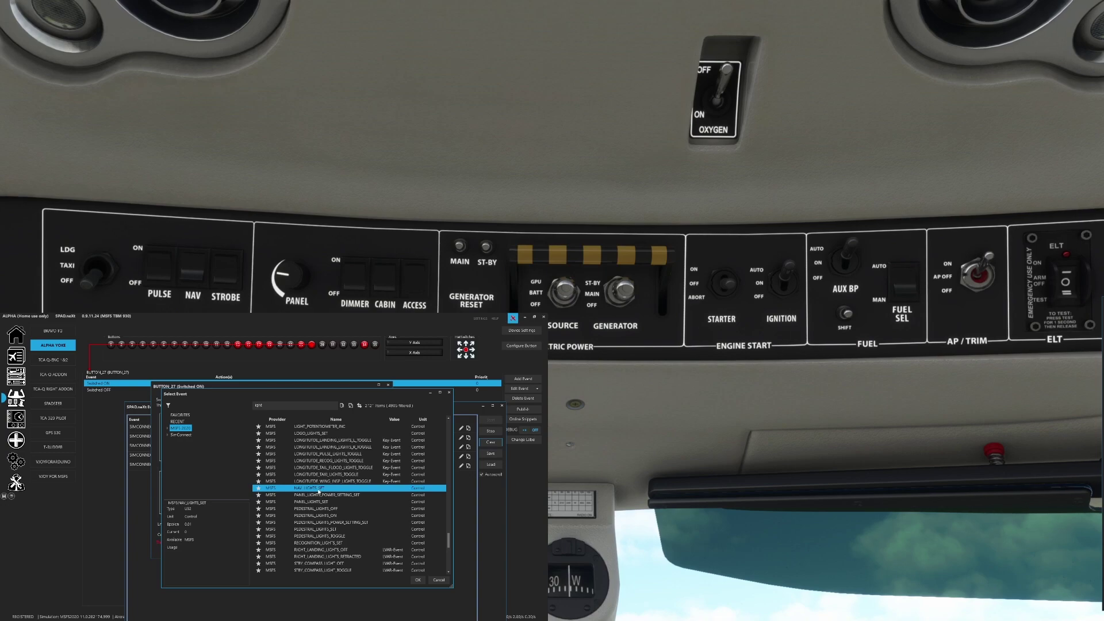
{"action": "double_click", "coordinate": [319, 488]}
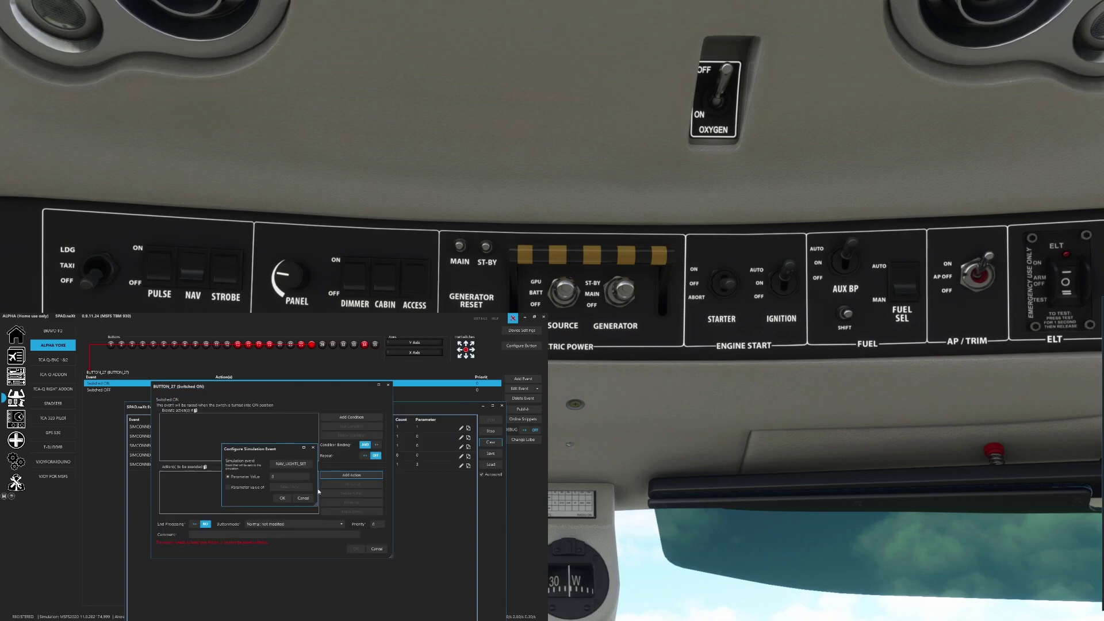
Step: Set the NAV_LIGHTS_SET parameter value to 1 and accept the action and the Switched ON event
{"action": "left_click", "coordinate": [283, 478]}
{"action": "type", "text": "1"}
{"action": "left_click", "coordinate": [282, 498]}
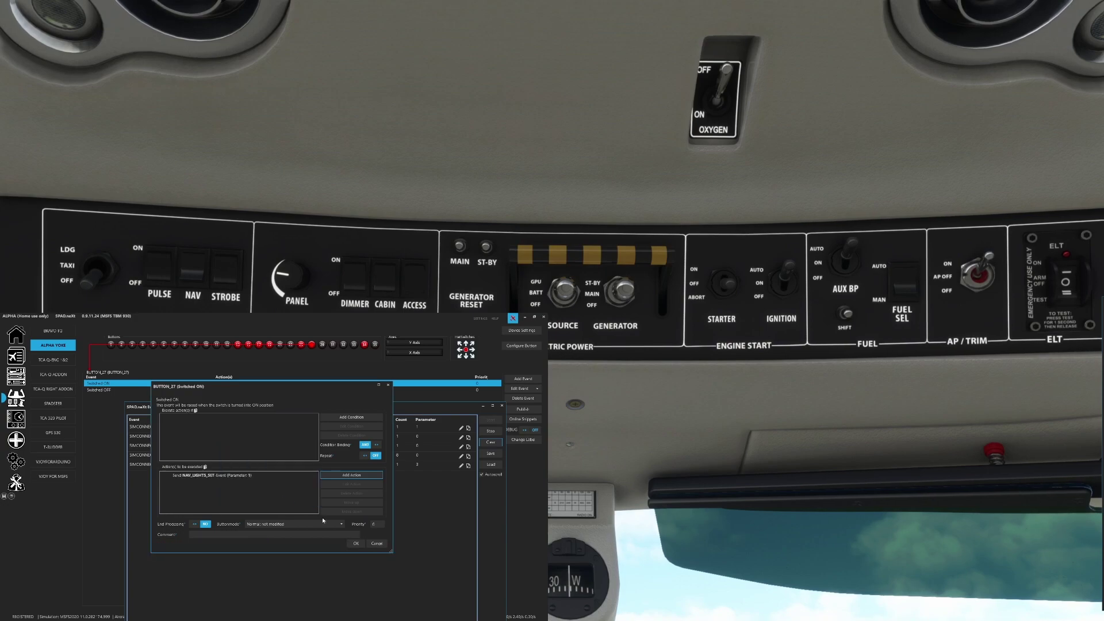
{"action": "left_click", "coordinate": [355, 543]}
Step: Open BUTTON_27's Switched OFF event and add an action sending the NAV_LIGHTS_SET simulation event with parameter 0
{"action": "double_click", "coordinate": [262, 389]}
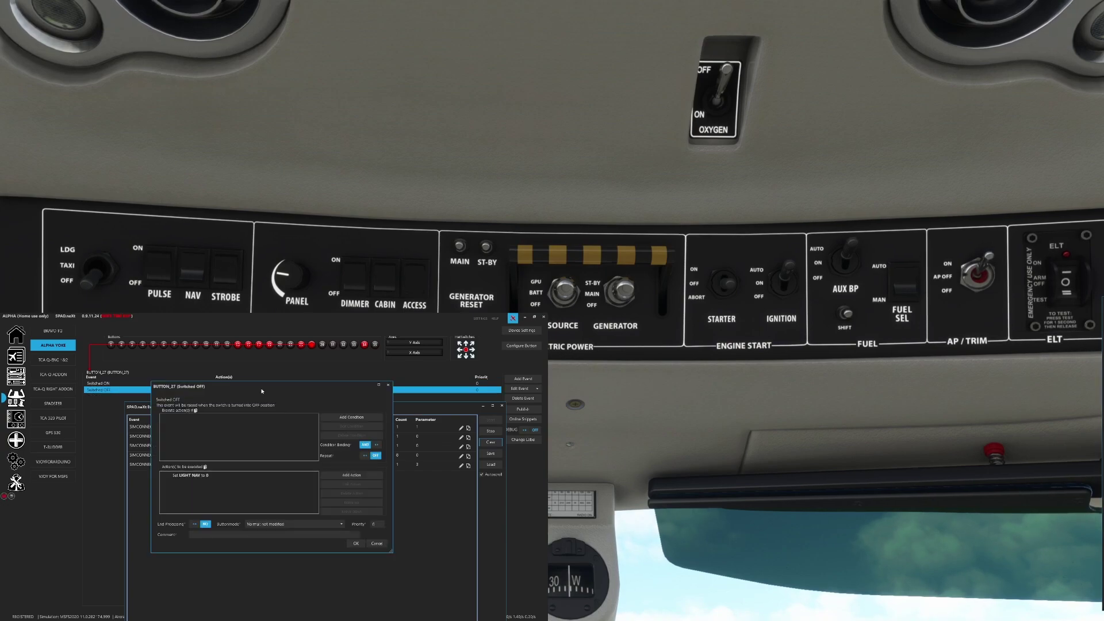
{"action": "left_click", "coordinate": [330, 475]}
{"action": "left_click", "coordinate": [326, 516]}
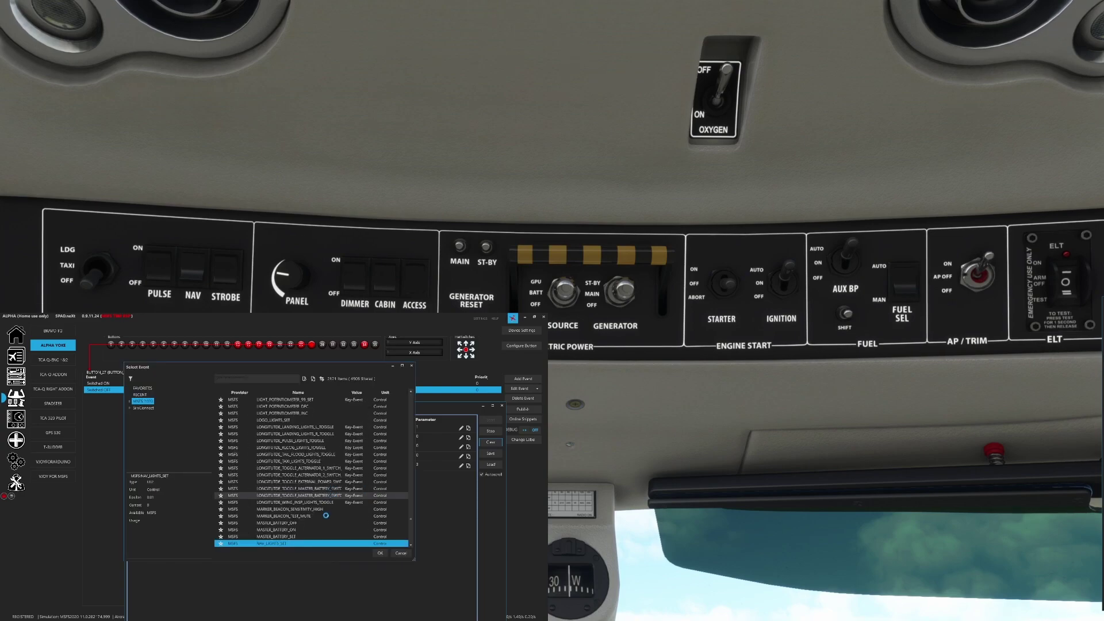
{"action": "double_click", "coordinate": [288, 544]}
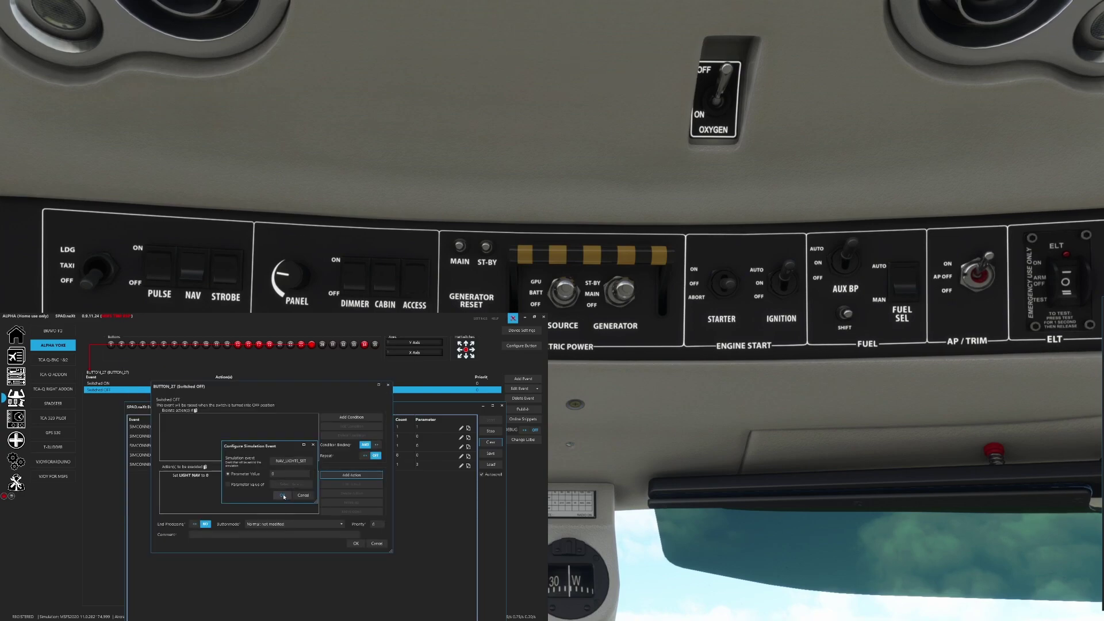
{"action": "left_click", "coordinate": [282, 498]}
Step: Delete the old LIGHT NAV action from the Switched OFF event and accept the event dialog
{"action": "left_click", "coordinate": [226, 477]}
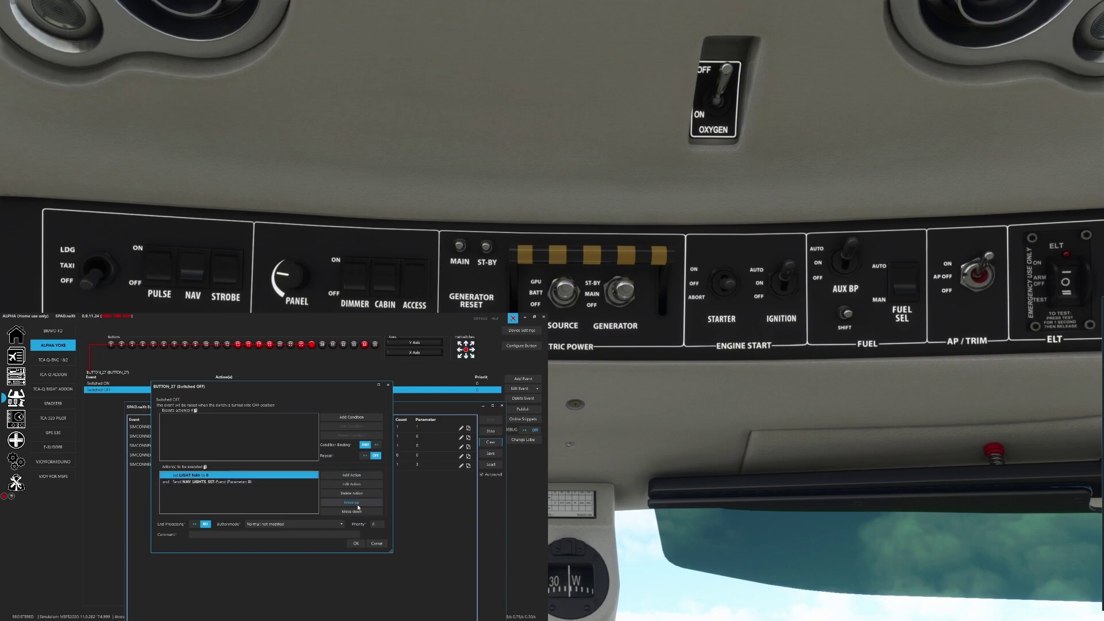
{"action": "left_click", "coordinate": [351, 493]}
{"action": "left_click", "coordinate": [356, 543]}
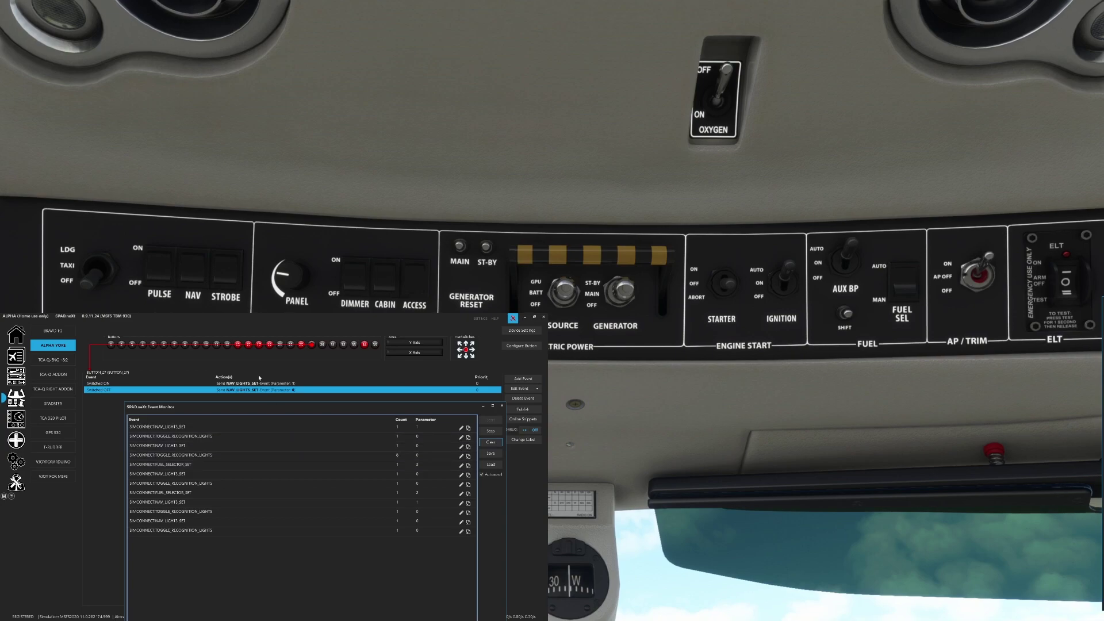
Step: Move the Event Monitor aside, open the Data Monitor in its own window and add the LVAR variables to it
{"action": "left_click_drag", "start_coordinate": [260, 406], "coordinate": [233, 357]}
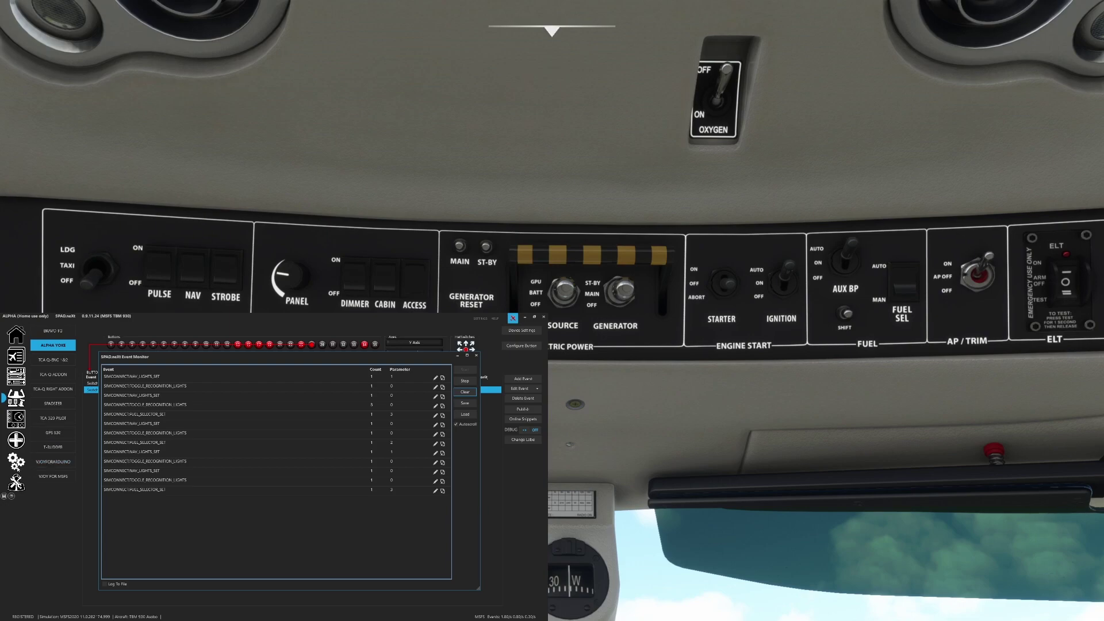
{"action": "left_click", "coordinate": [16, 440]}
{"action": "left_click_drag", "start_coordinate": [203, 357], "coordinate": [211, 391]}
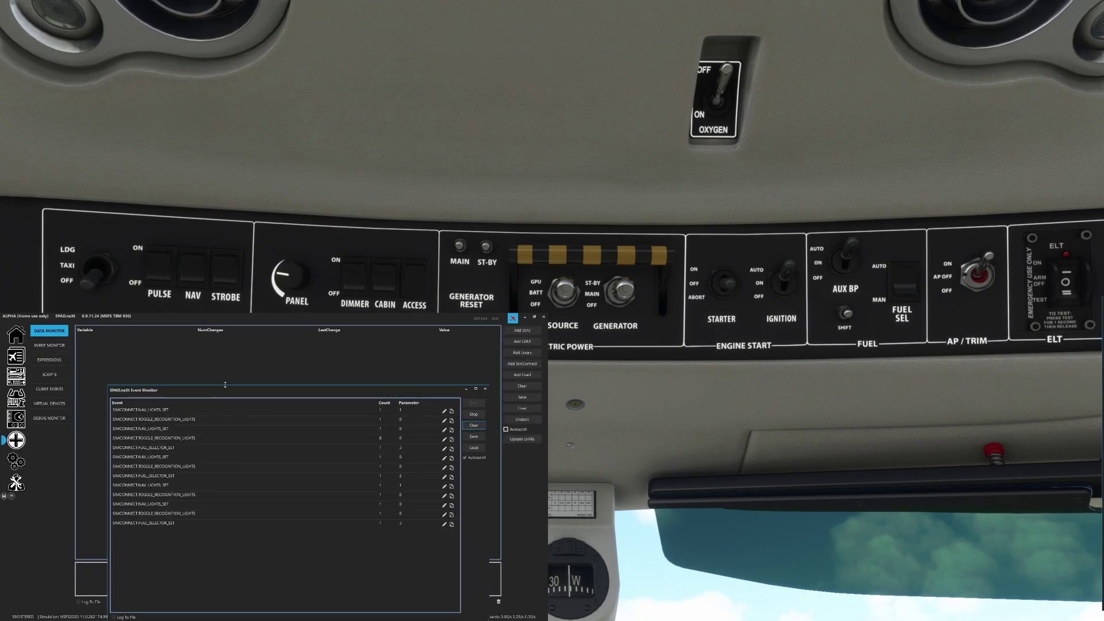
{"action": "left_click", "coordinate": [522, 419]}
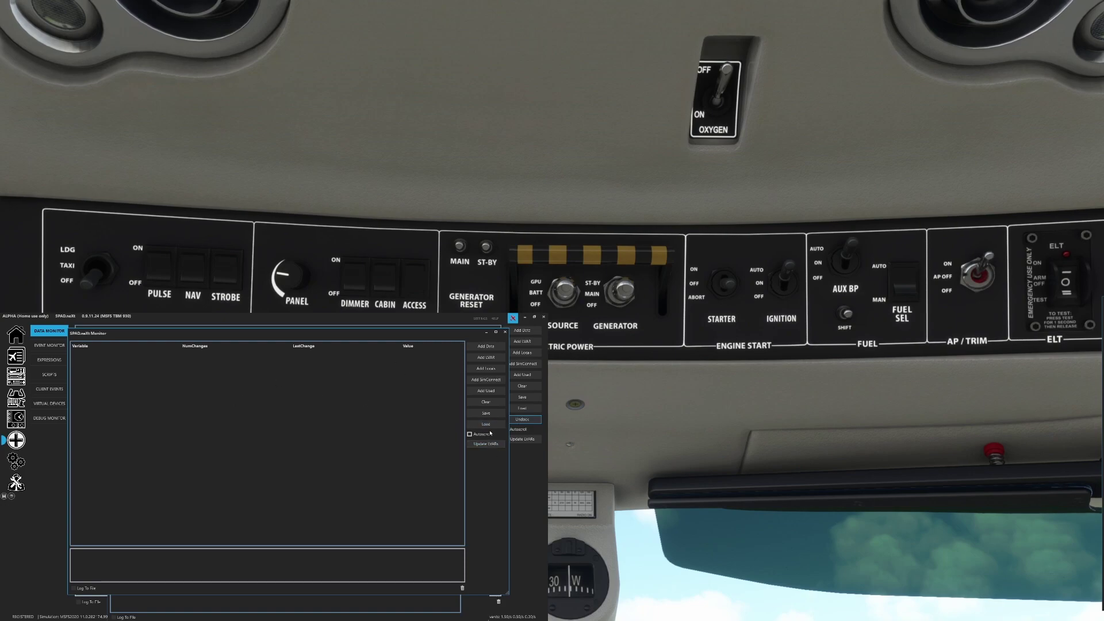
{"action": "left_click", "coordinate": [485, 357]}
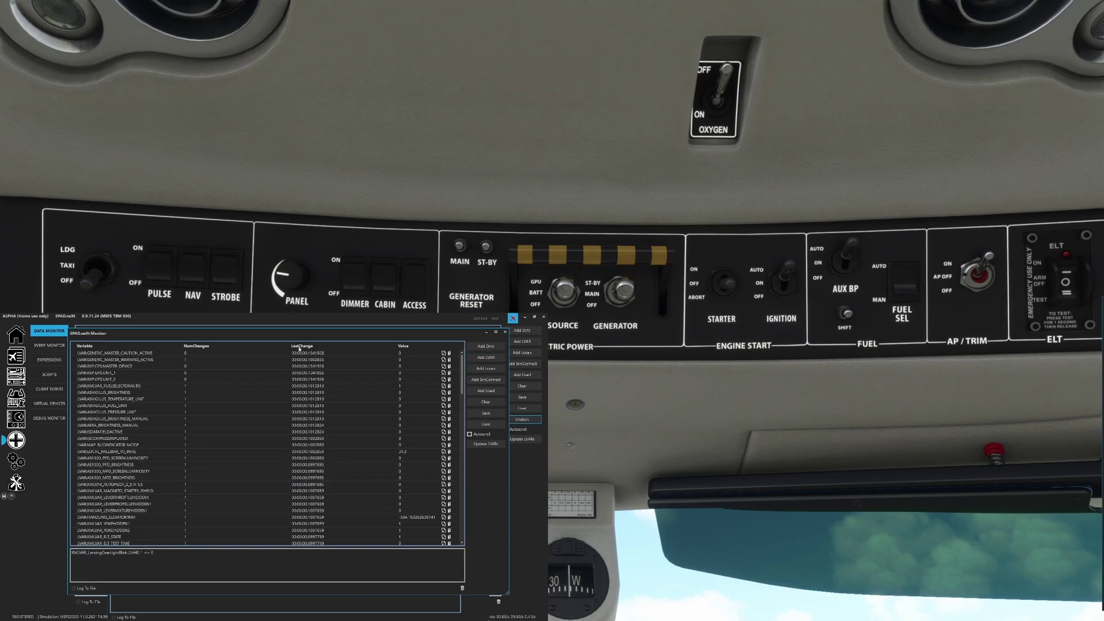
Step: Operate the FUEL SEL switch, sort the variables by last change, and clear the landing gear light blink variable and the change log
{"action": "left_click", "coordinate": [913, 289]}
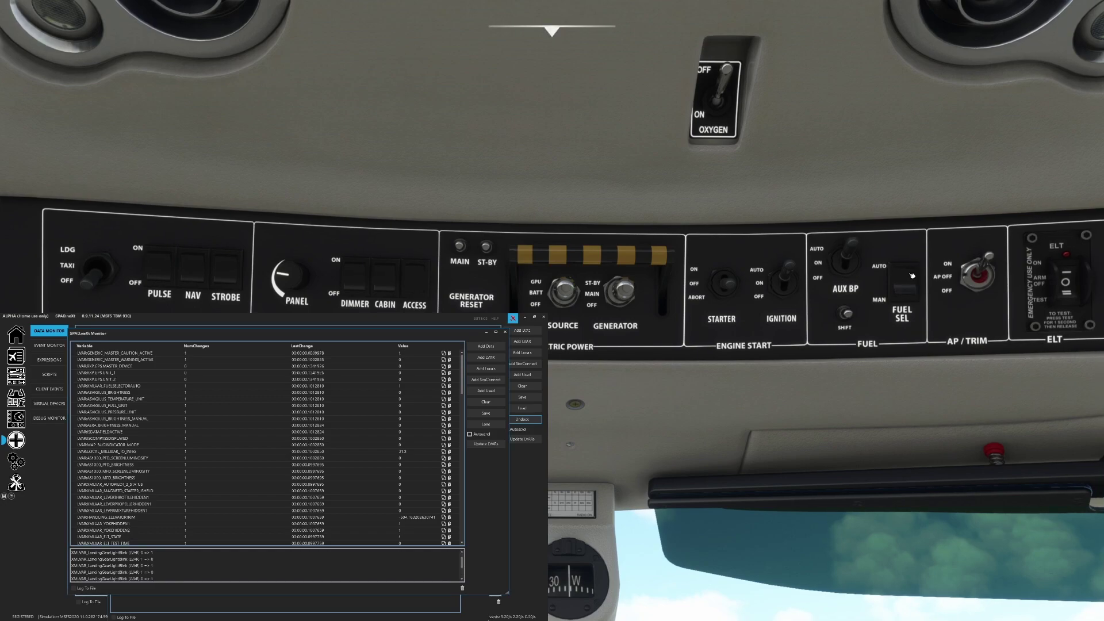
{"action": "left_click", "coordinate": [303, 347]}
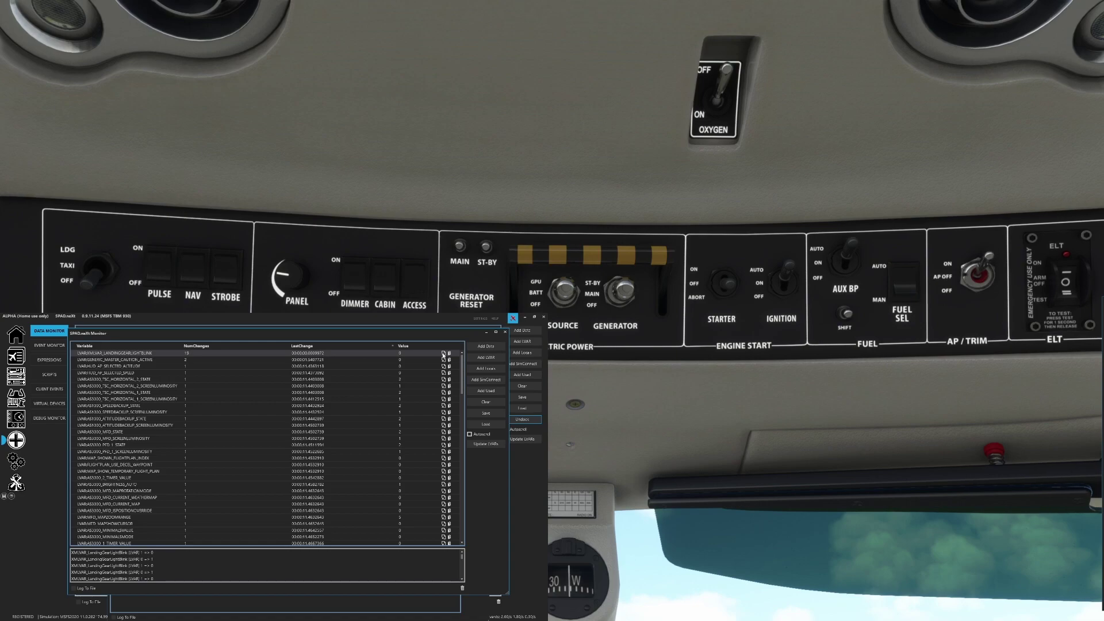
{"action": "left_click", "coordinate": [463, 589]}
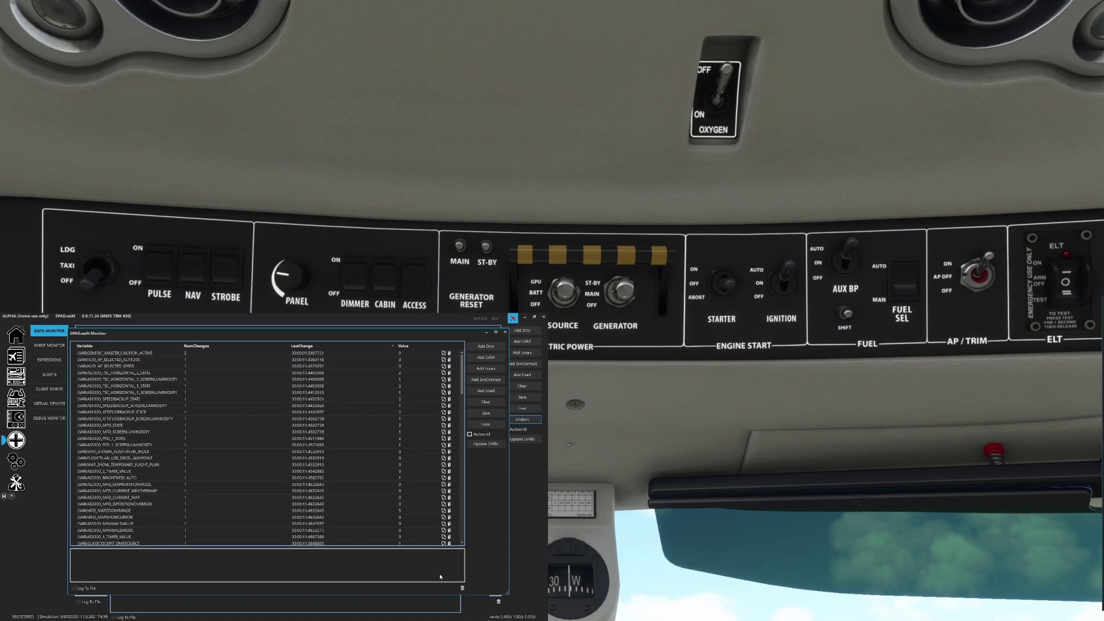
Step: Switch FUEL SEL back and forth on the overhead panel and sort the variables by last change to look for its LVAR
{"action": "left_click", "coordinate": [908, 299]}
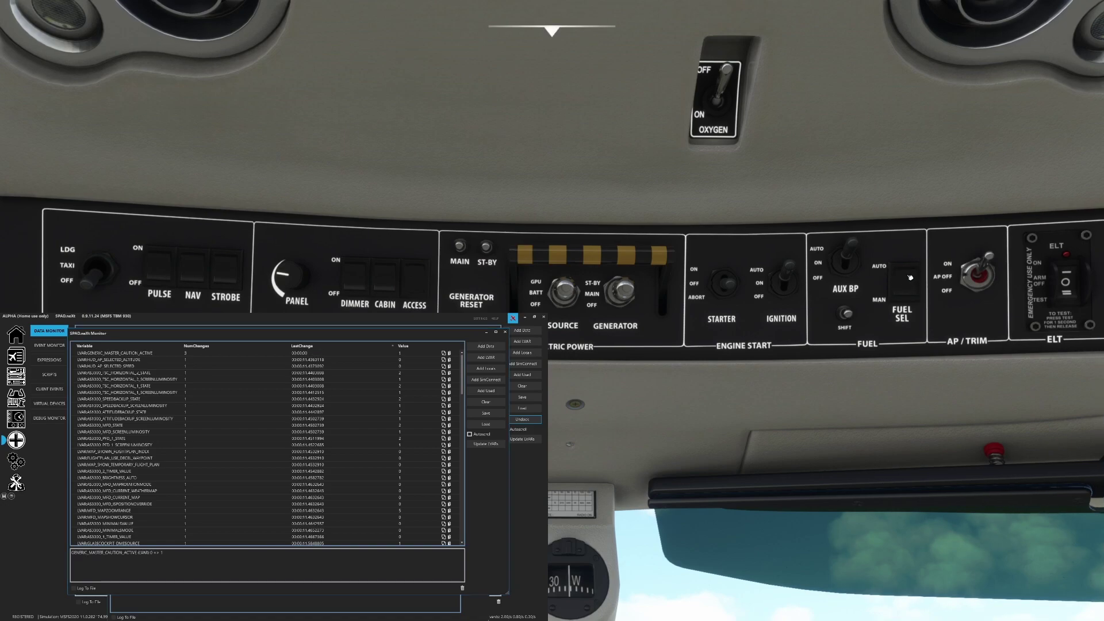
{"action": "left_click", "coordinate": [909, 277]}
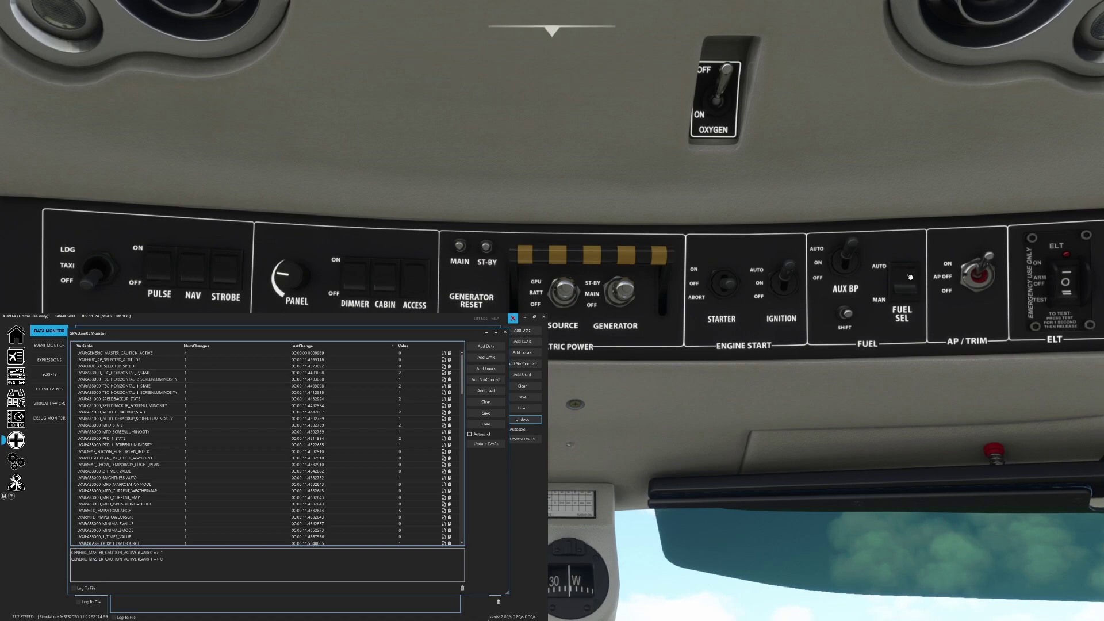
{"action": "left_click", "coordinate": [296, 347]}
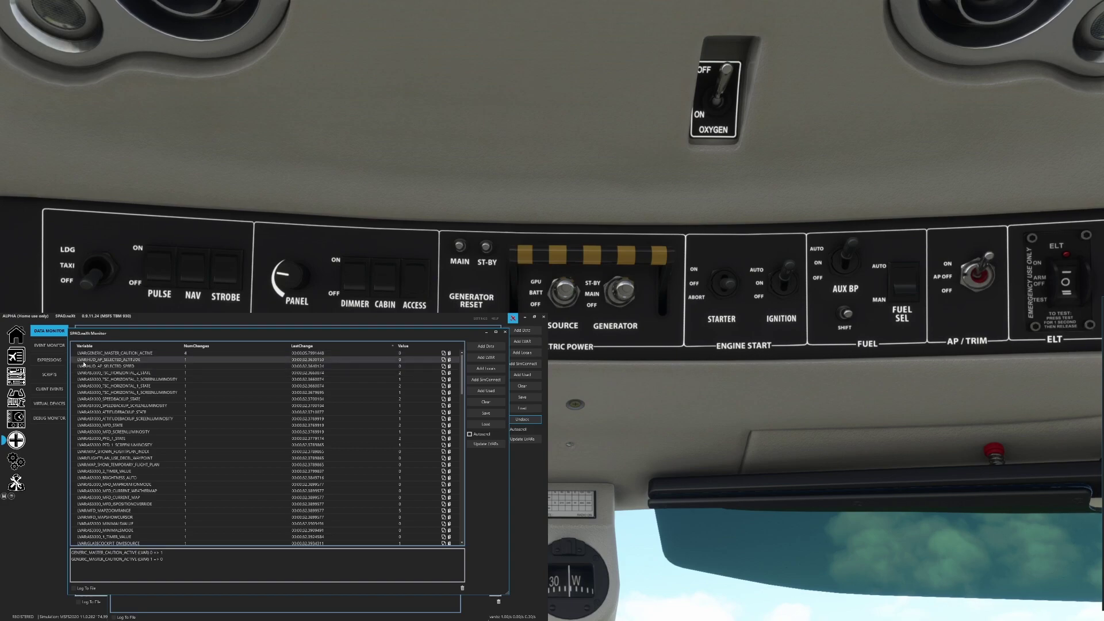
Step: Sort the variables by name, select the fuel selector auto LVAR and operate the FUEL SEL switch to check whether it responds
{"action": "left_click", "coordinate": [118, 346]}
{"action": "scroll", "coordinate": [158, 451], "scroll_direction": "down", "scroll_amount": 20}
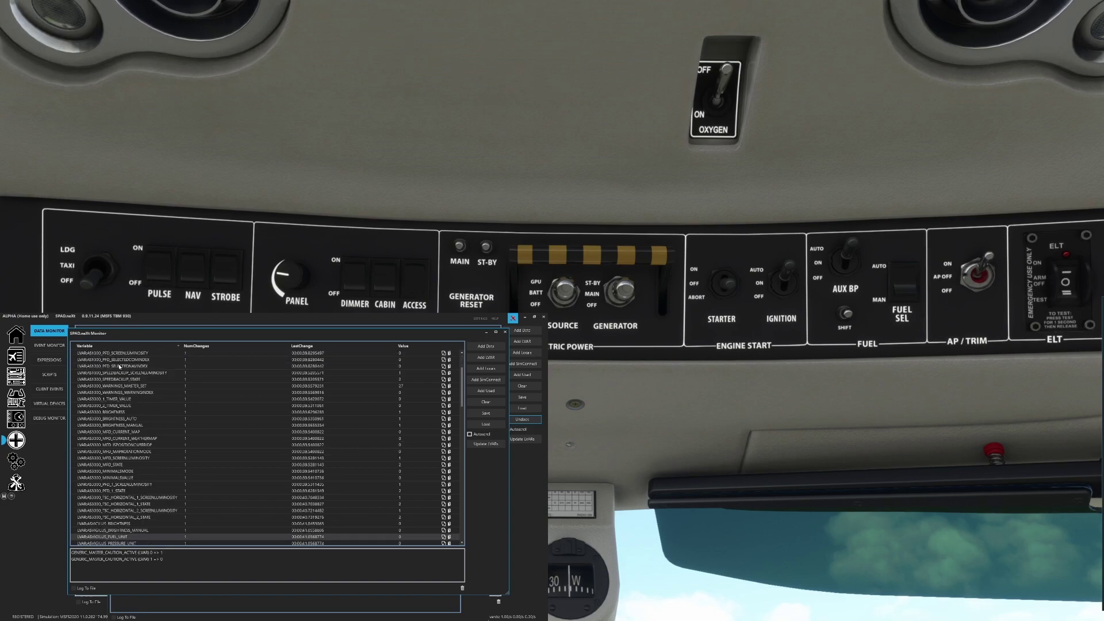
{"action": "scroll", "coordinate": [157, 451], "scroll_direction": "down", "scroll_amount": 2}
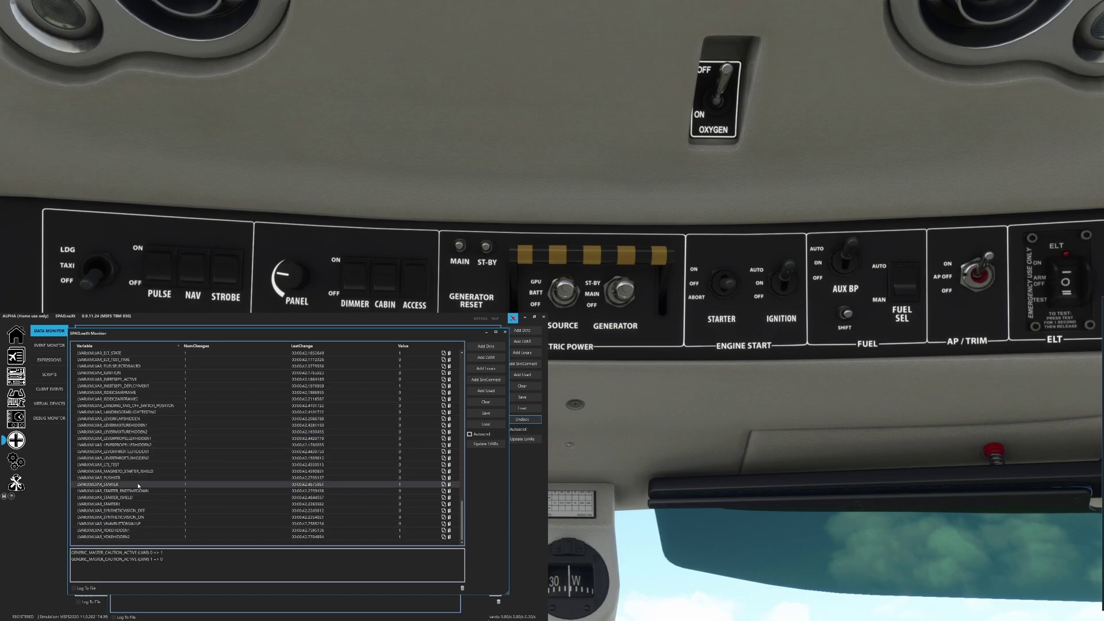
{"action": "scroll", "coordinate": [138, 485], "scroll_direction": "up", "scroll_amount": 1}
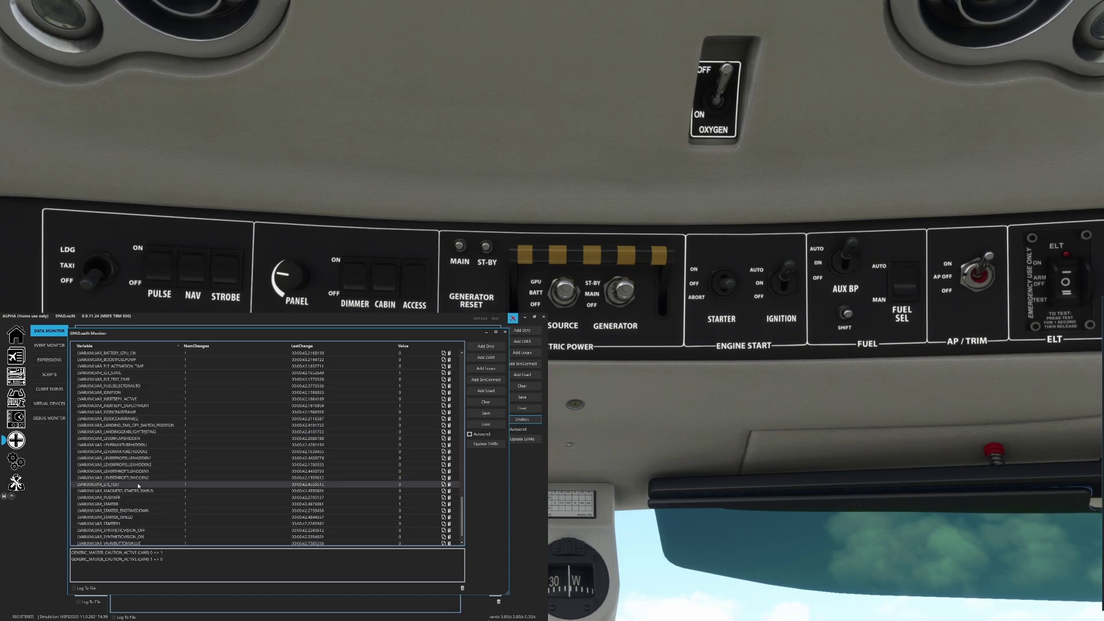
{"action": "left_click", "coordinate": [134, 387]}
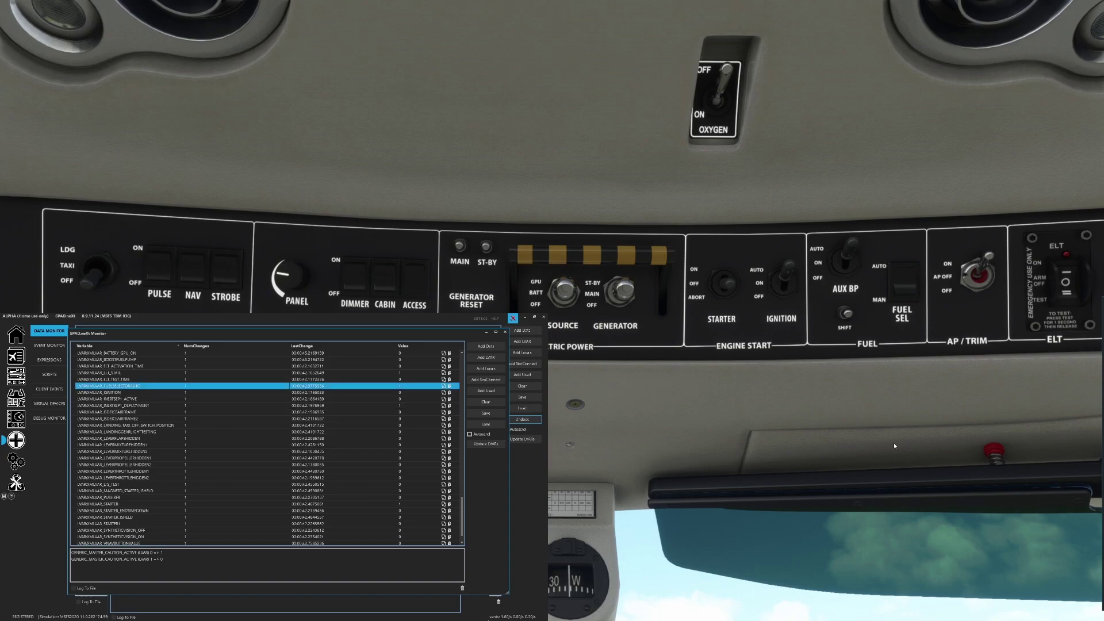
{"action": "left_click_drag", "start_coordinate": [908, 300], "coordinate": [906, 275]}
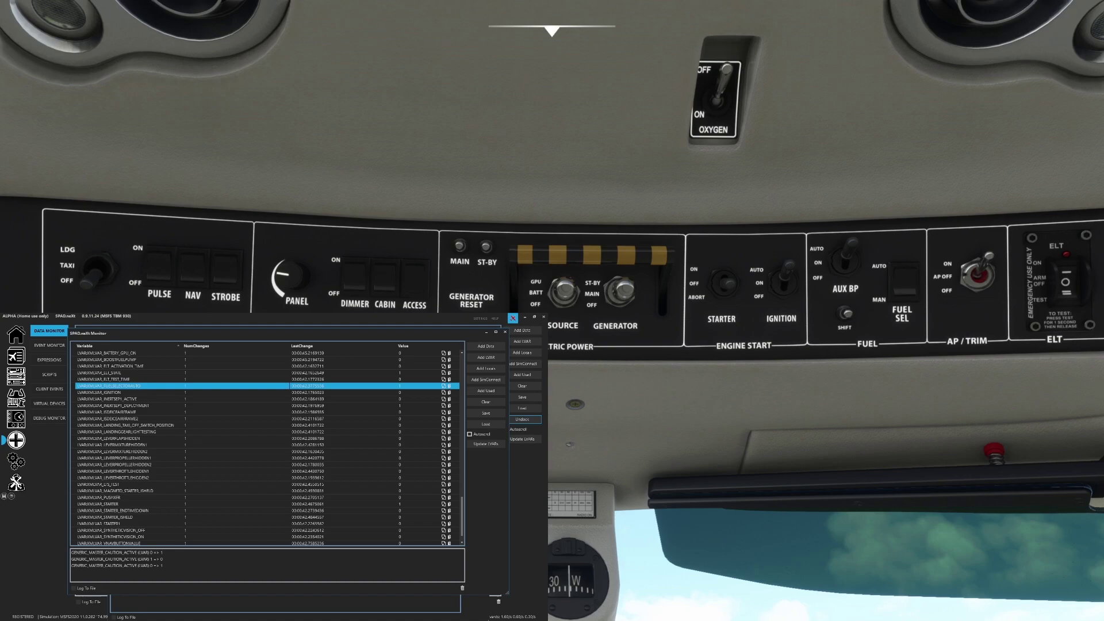
{"action": "left_click", "coordinate": [909, 294]}
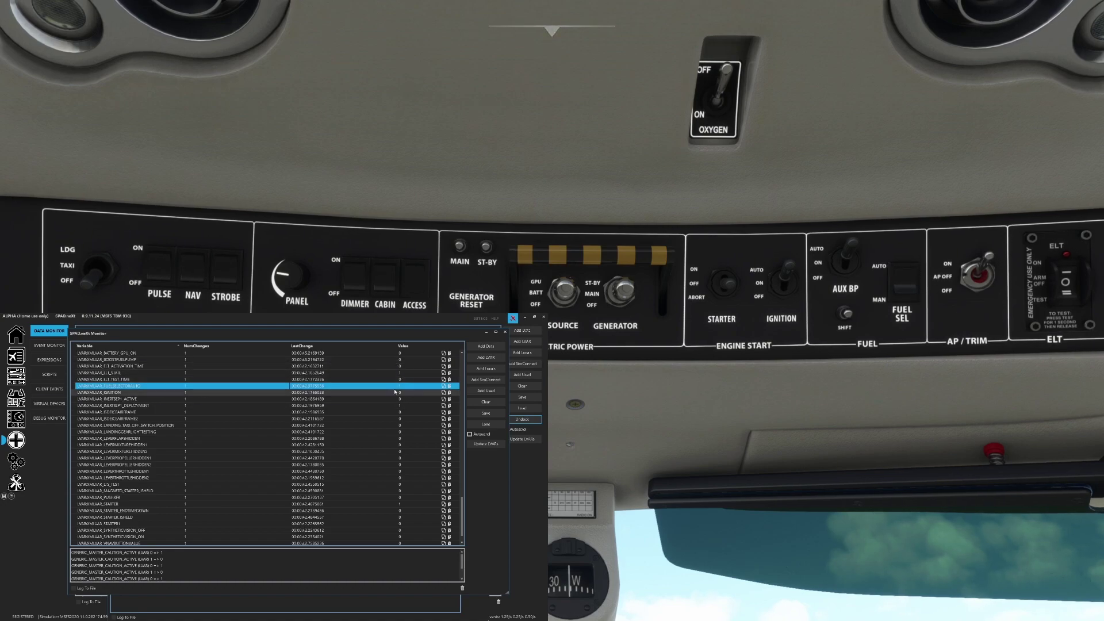
Step: Return to an emptied Event Monitor and cycle the AP/TRIM switch through AP OFF and OFF and back to ON to log its events
{"action": "left_click", "coordinate": [985, 269]}
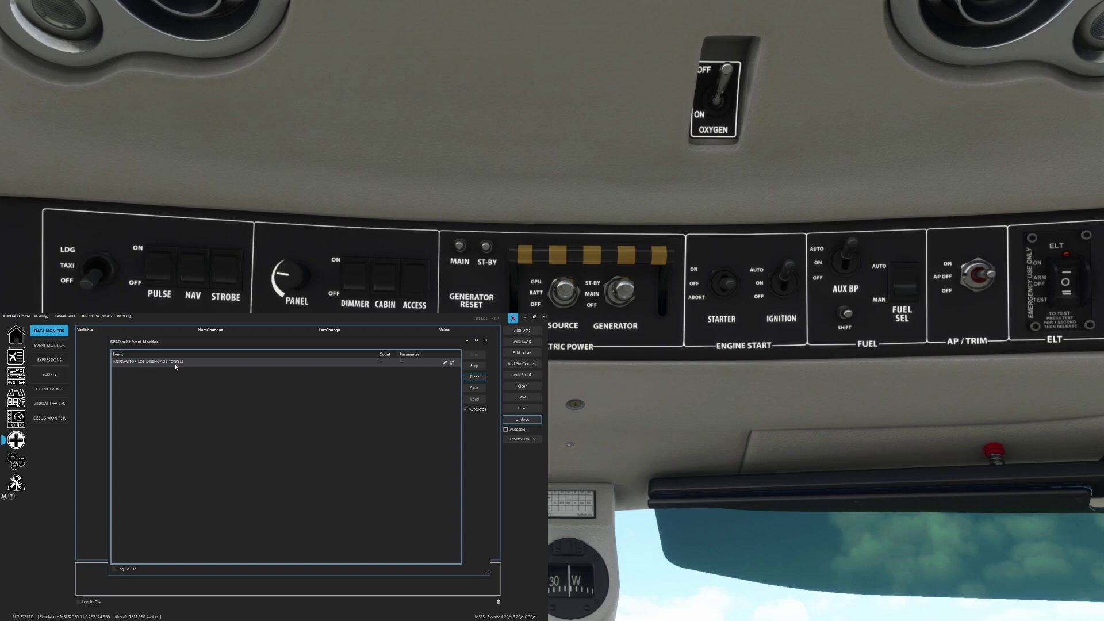
{"action": "left_click", "coordinate": [988, 280]}
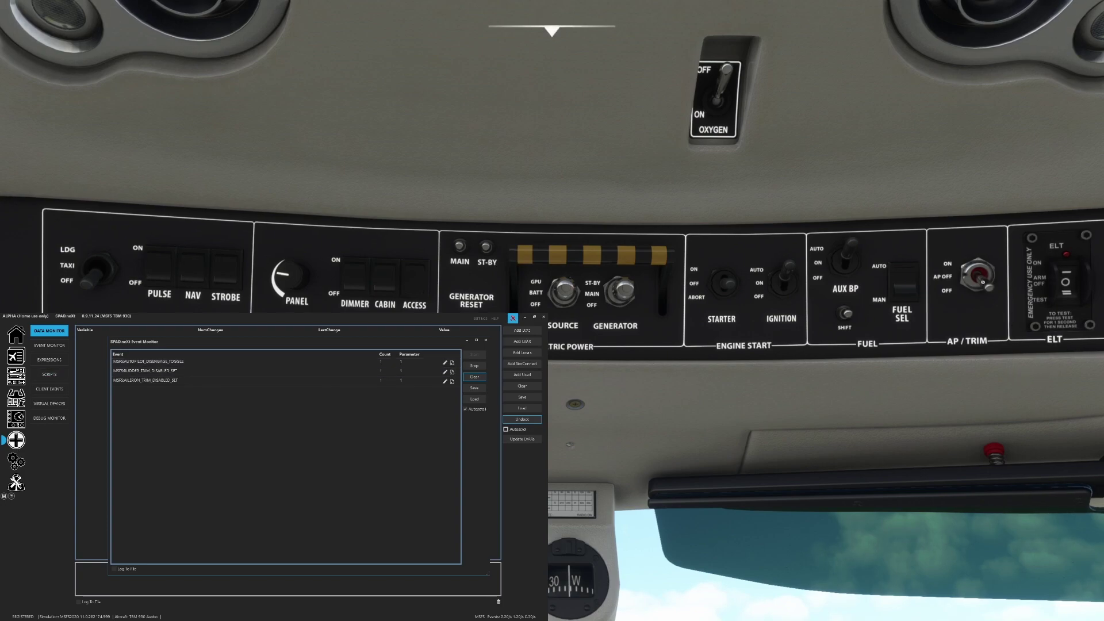
{"action": "left_click", "coordinate": [981, 275]}
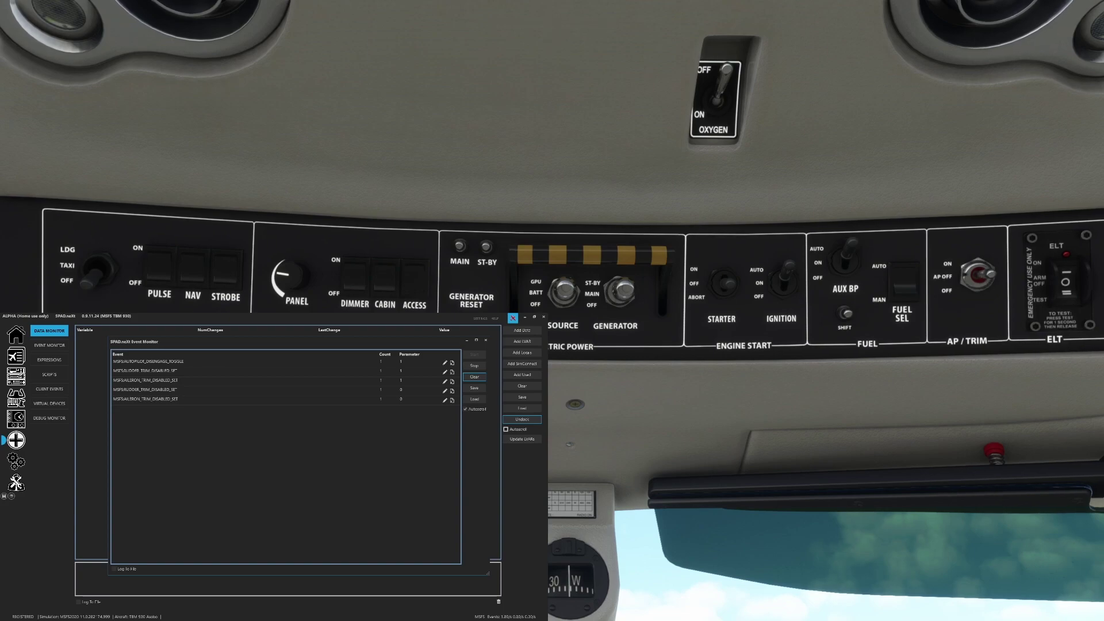
{"action": "left_click", "coordinate": [981, 275]}
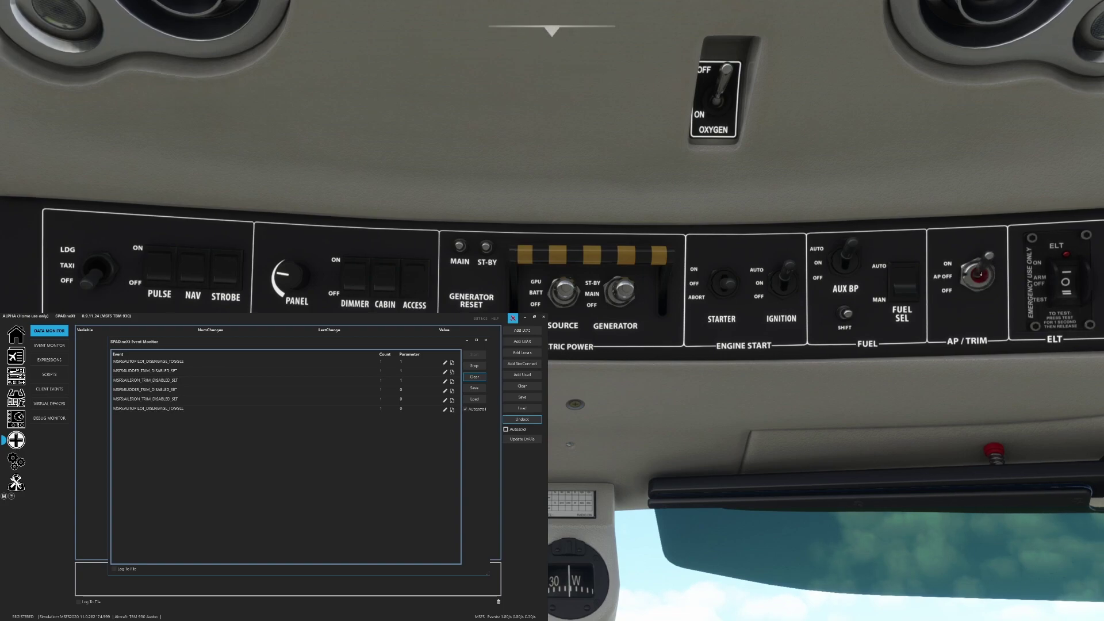